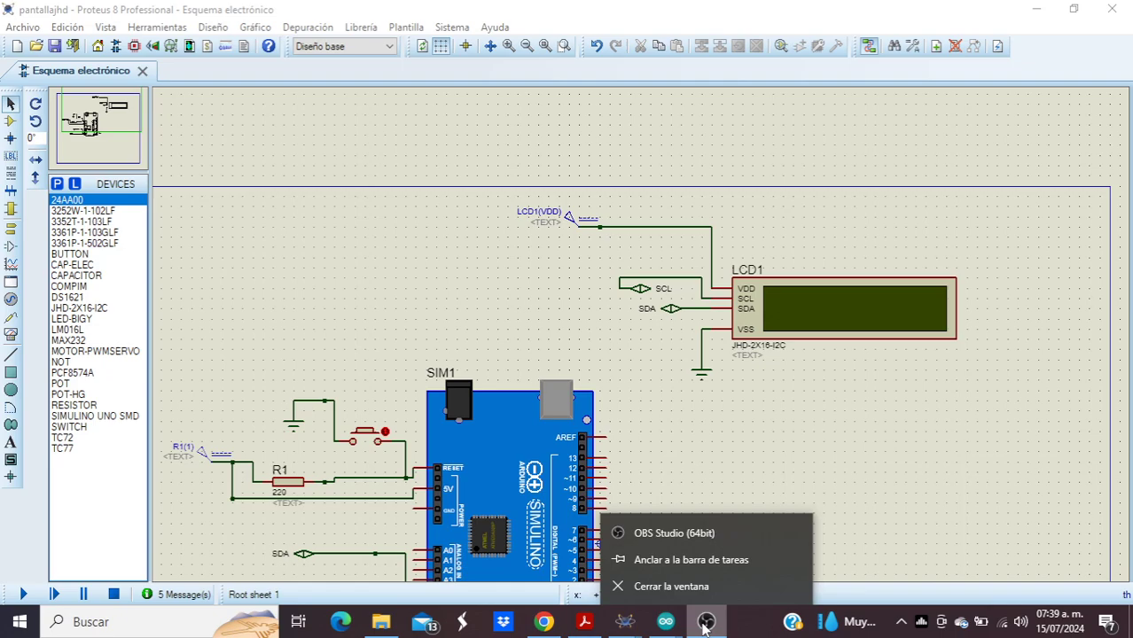
Step: Inspect LCD1 on pantallajhd, then switch to the pantalla1ralibreria schematic
{"action": "left_click", "coordinate": [786, 337]}
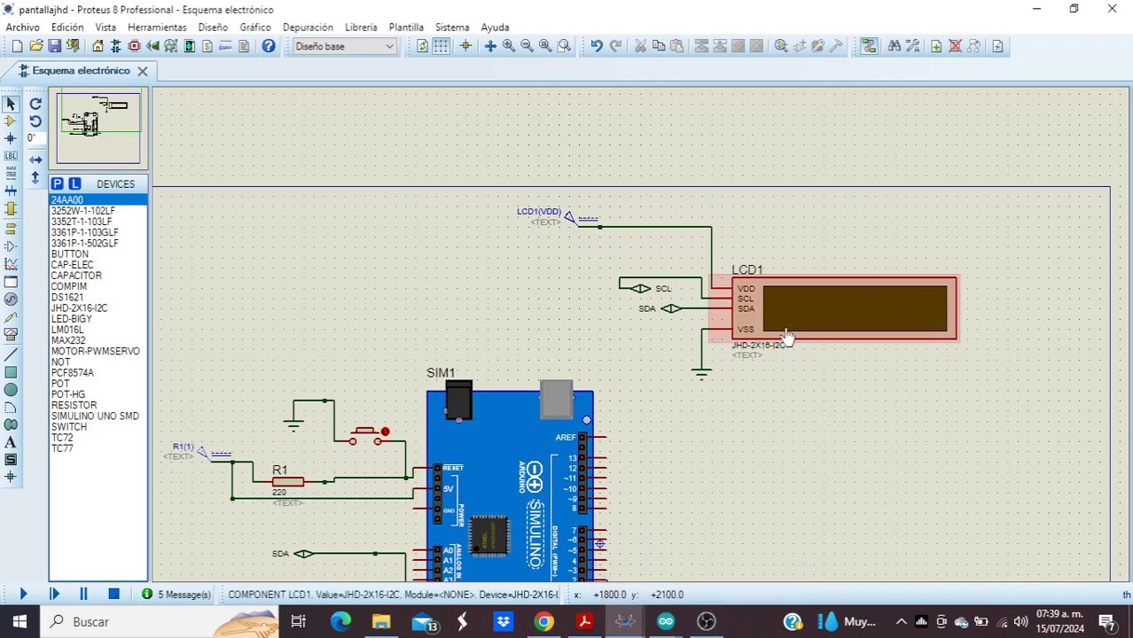
{"action": "left_click", "coordinate": [737, 375]}
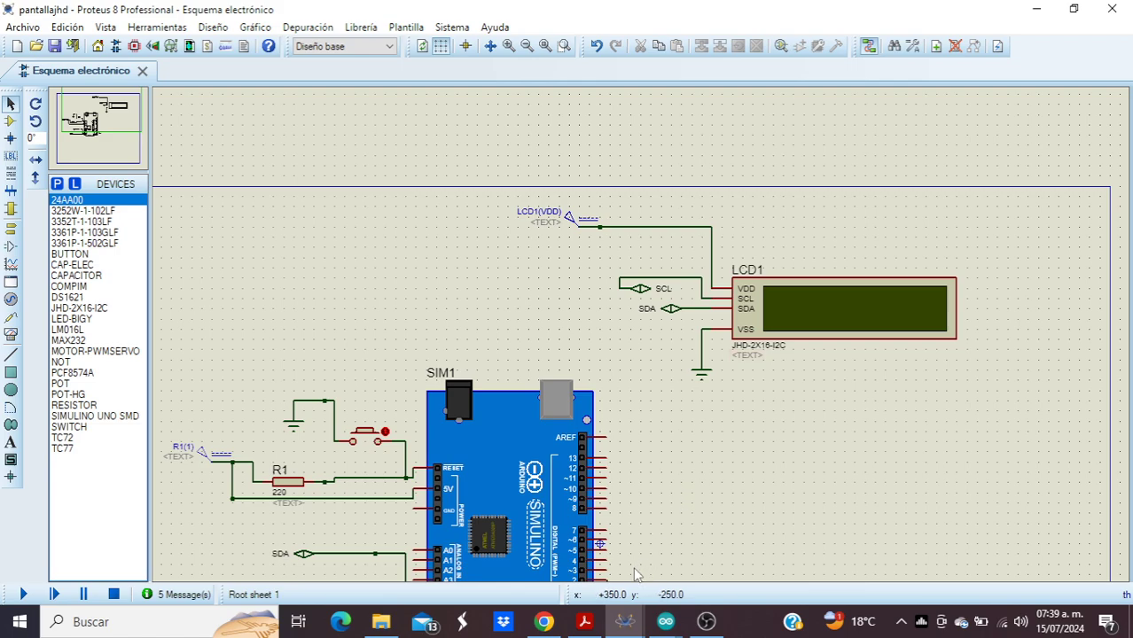
{"action": "left_click", "coordinate": [625, 621]}
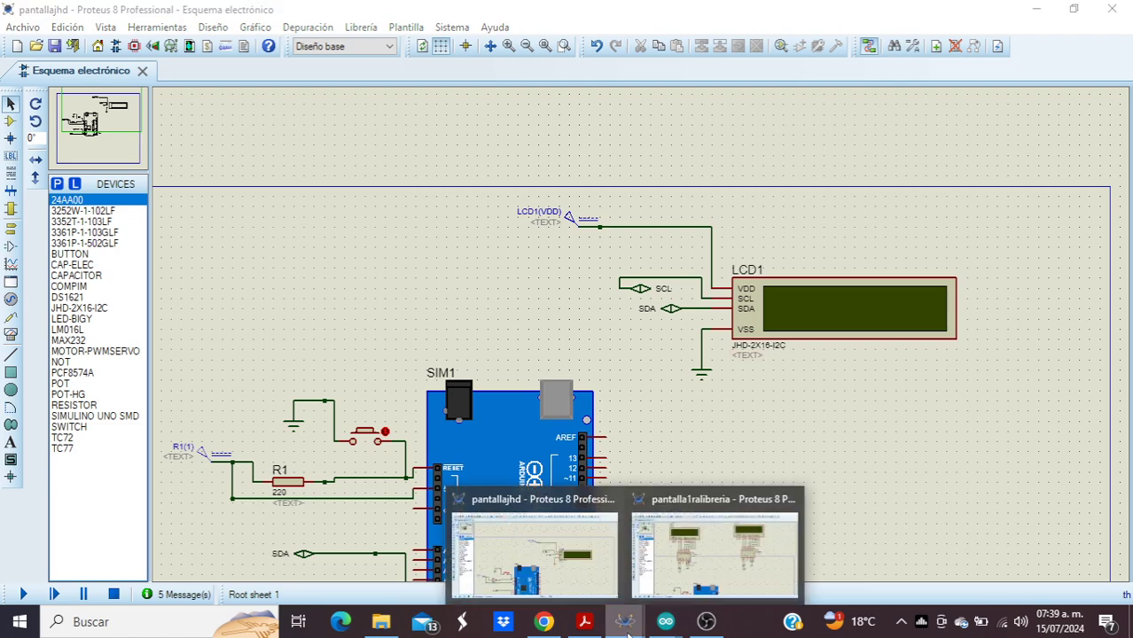
{"action": "left_click", "coordinate": [656, 554]}
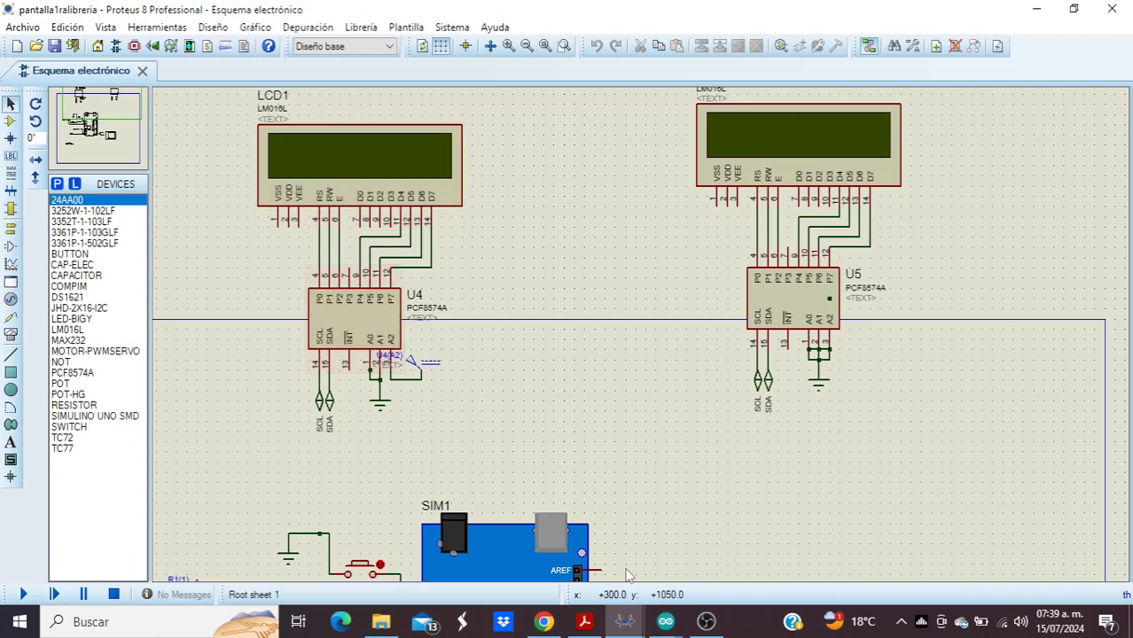
Step: Switch back to pantallajhd, then return to pantalla1ralibreria with its two LM016L displays
{"action": "left_click", "coordinate": [627, 625]}
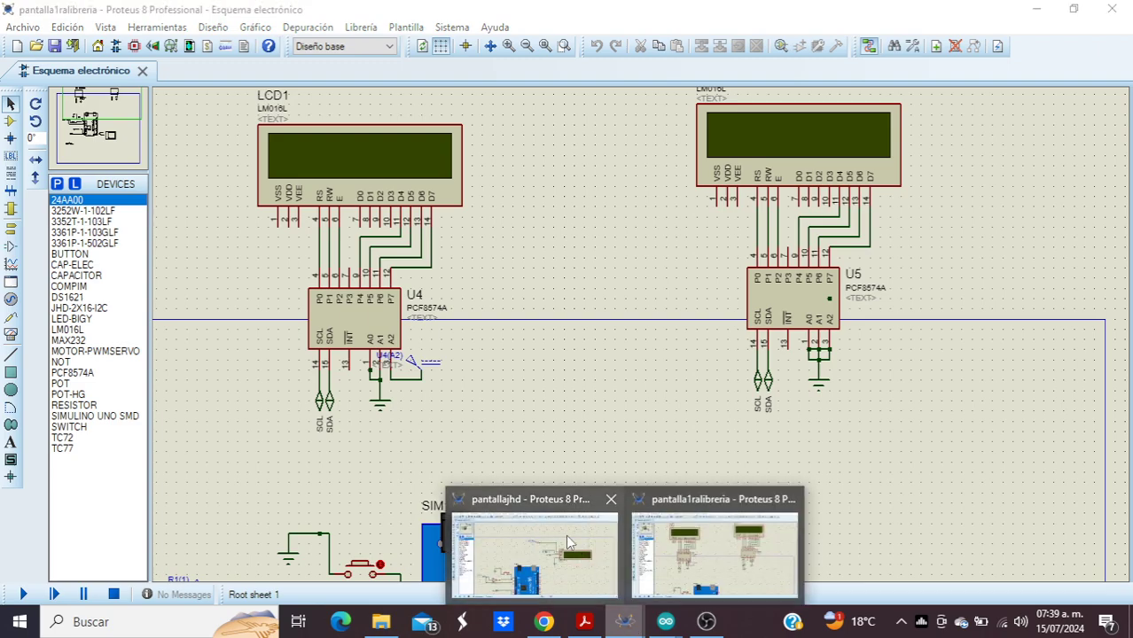
{"action": "left_click", "coordinate": [535, 550]}
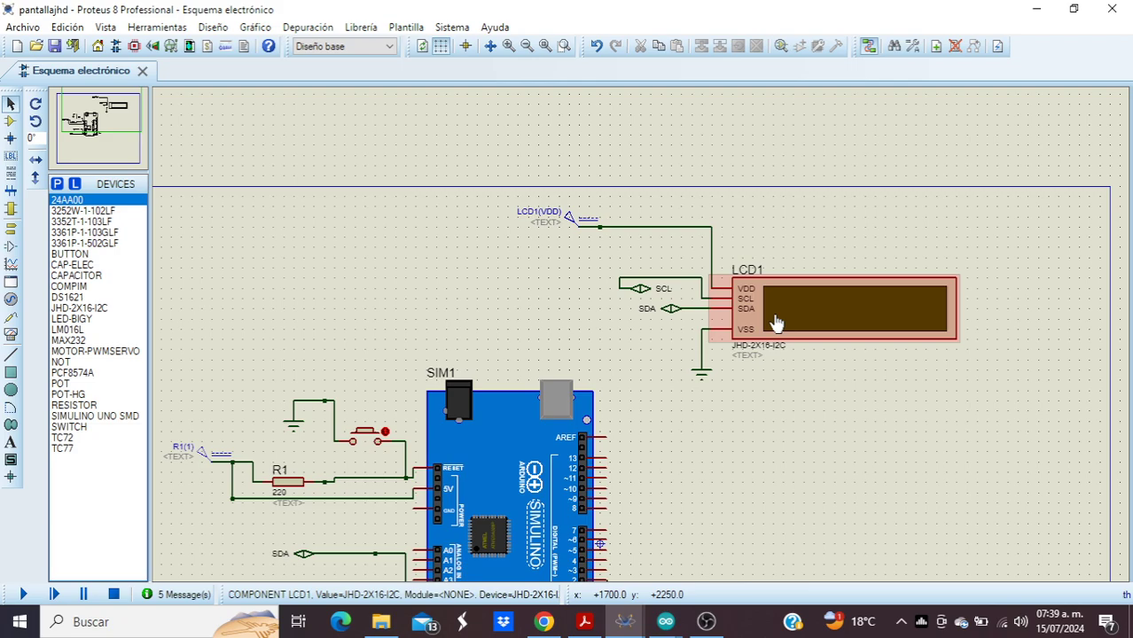
{"action": "left_click", "coordinate": [625, 623]}
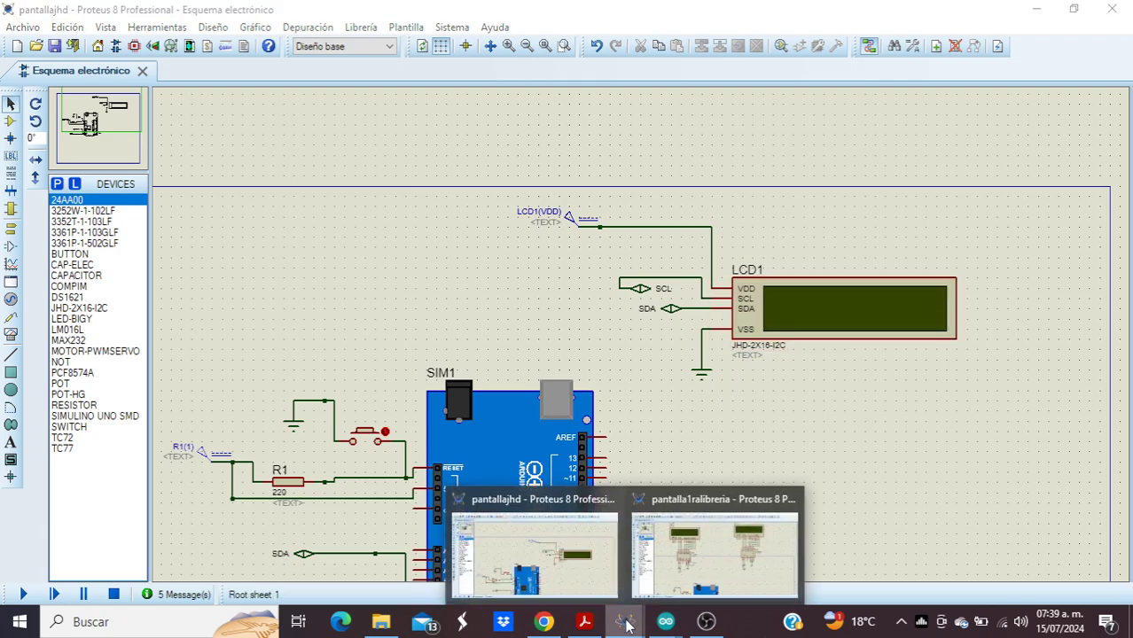
{"action": "left_click", "coordinate": [669, 521]}
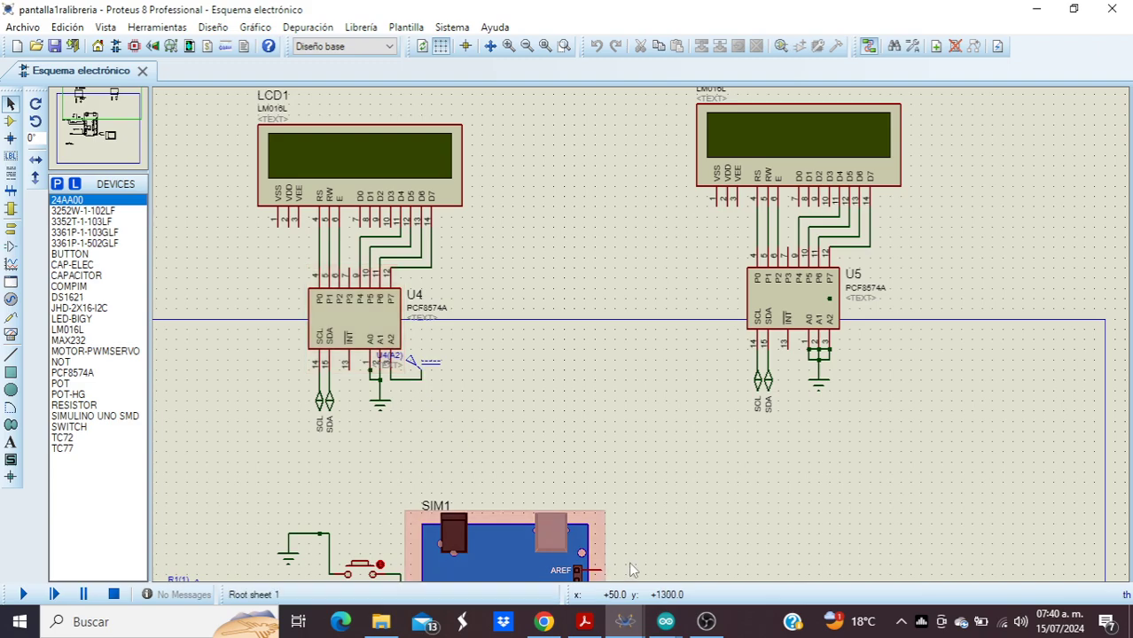
{"action": "left_click", "coordinate": [671, 625]}
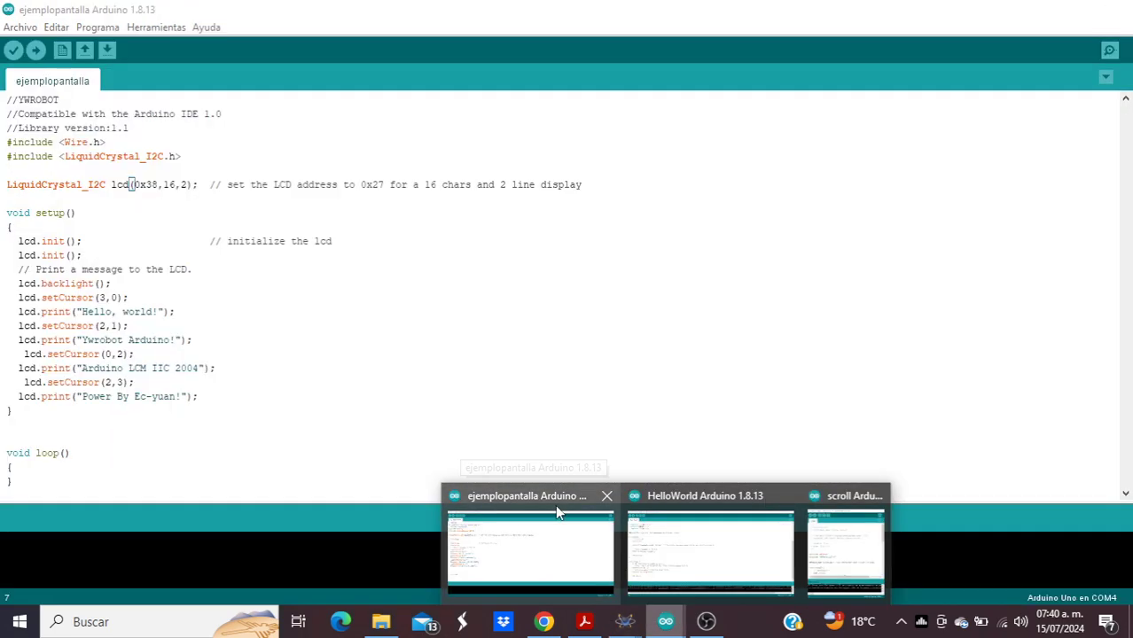
Step: Check the LiquidCrystal_I2C include in ejemplopantalla, then return to the pantallajhd schematic
{"action": "left_click", "coordinate": [556, 505]}
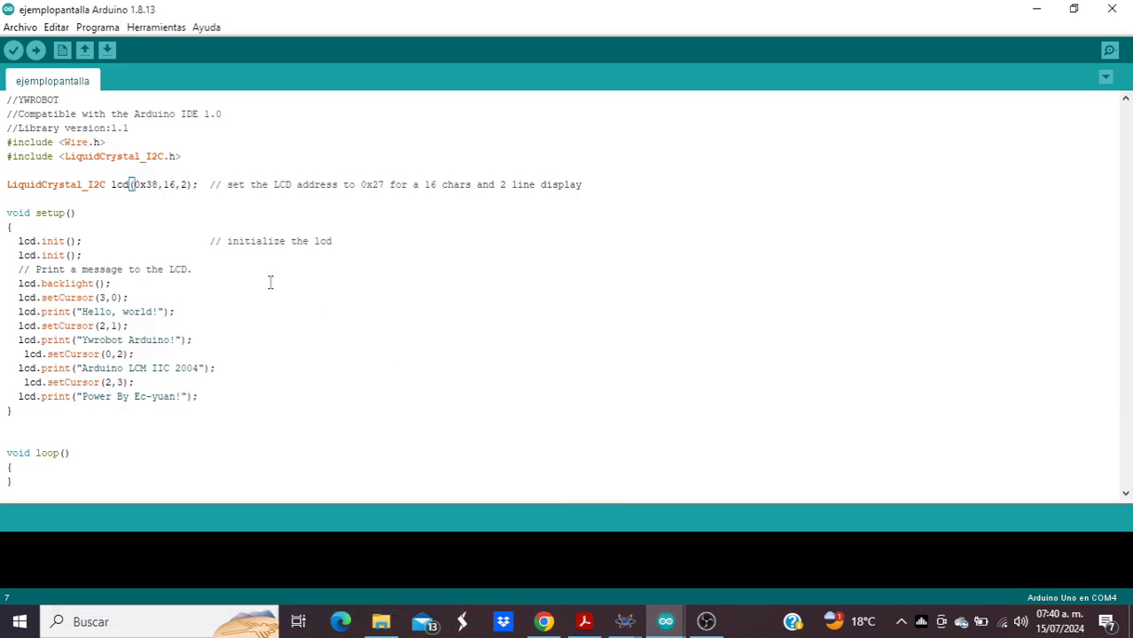
{"action": "left_click", "coordinate": [134, 155]}
{"action": "left_click", "coordinate": [626, 623]}
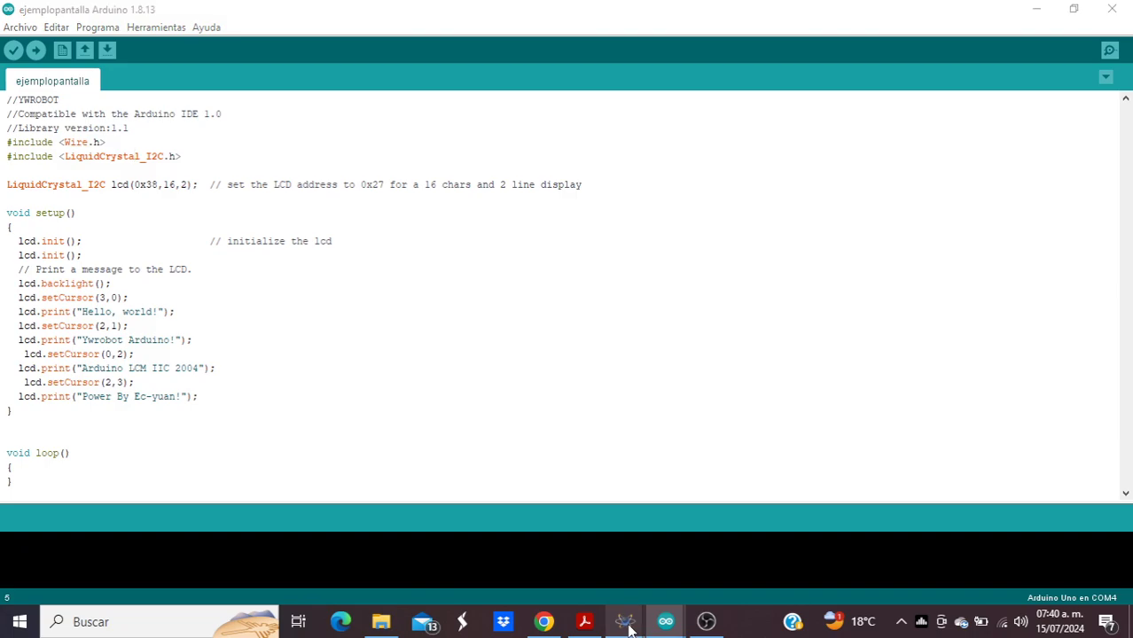
{"action": "left_click", "coordinate": [571, 512]}
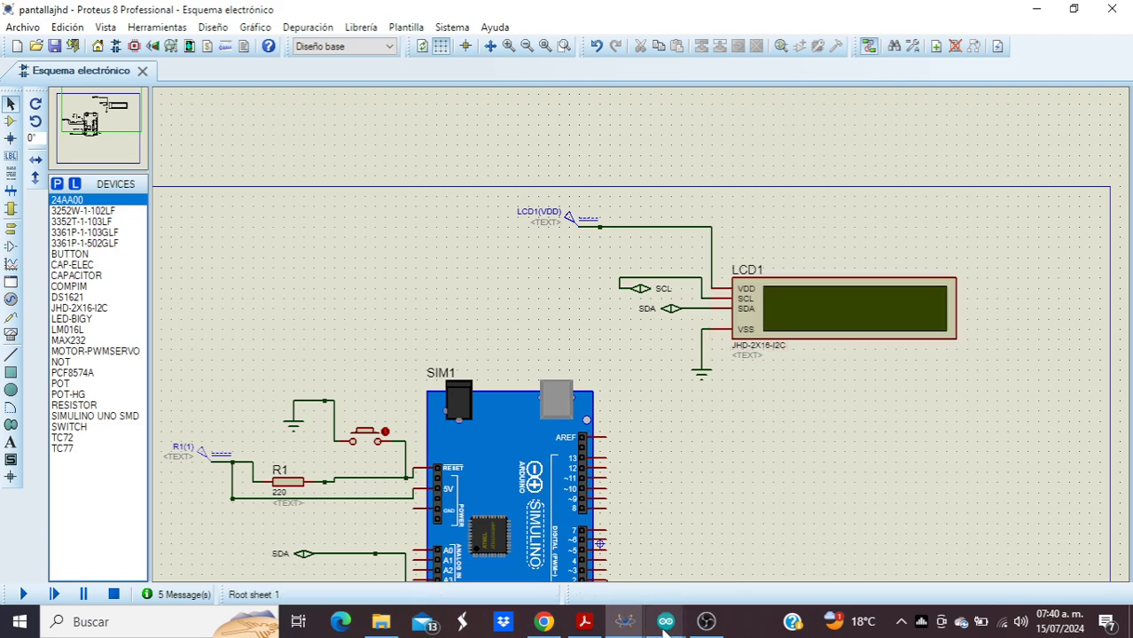
{"action": "mouse_move", "coordinate": [644, 629]}
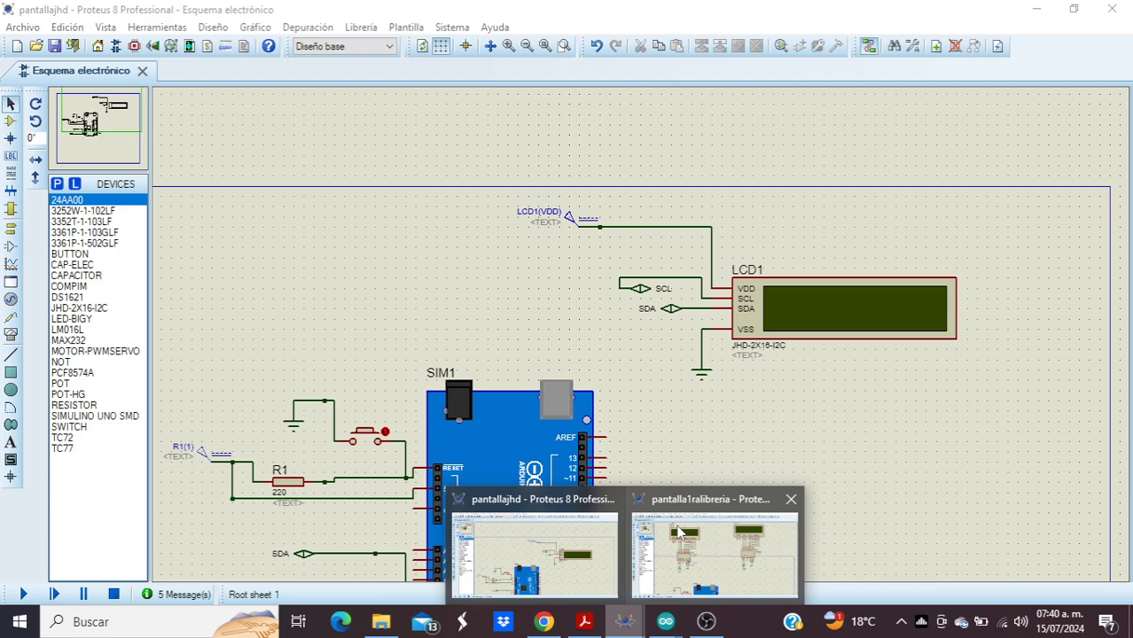
{"action": "left_click", "coordinate": [684, 517]}
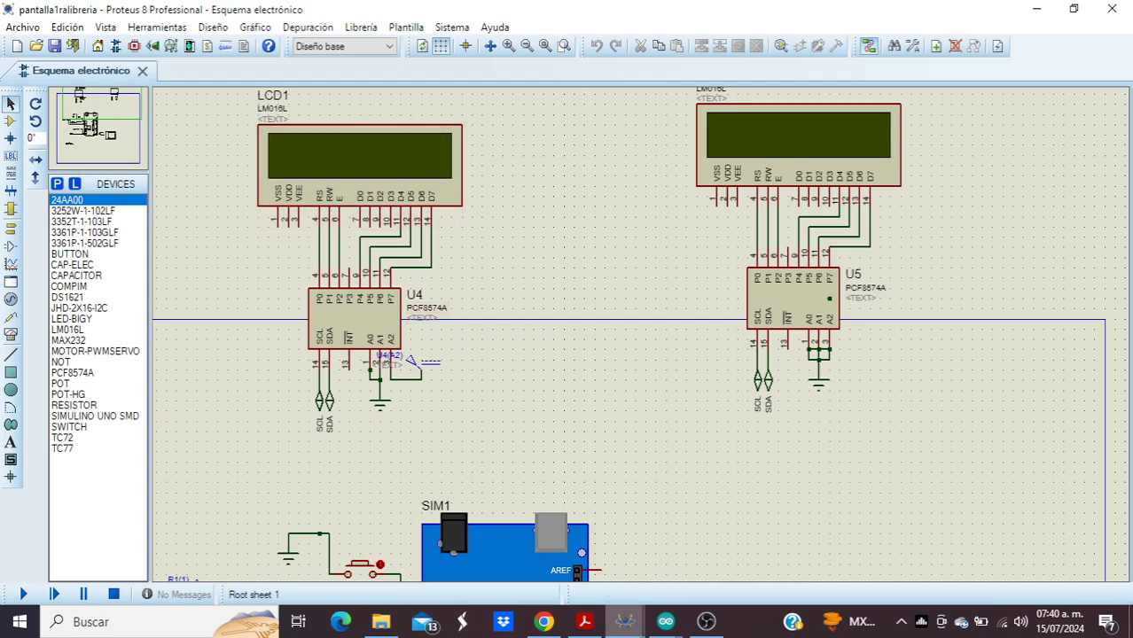
{"action": "left_click", "coordinate": [630, 628]}
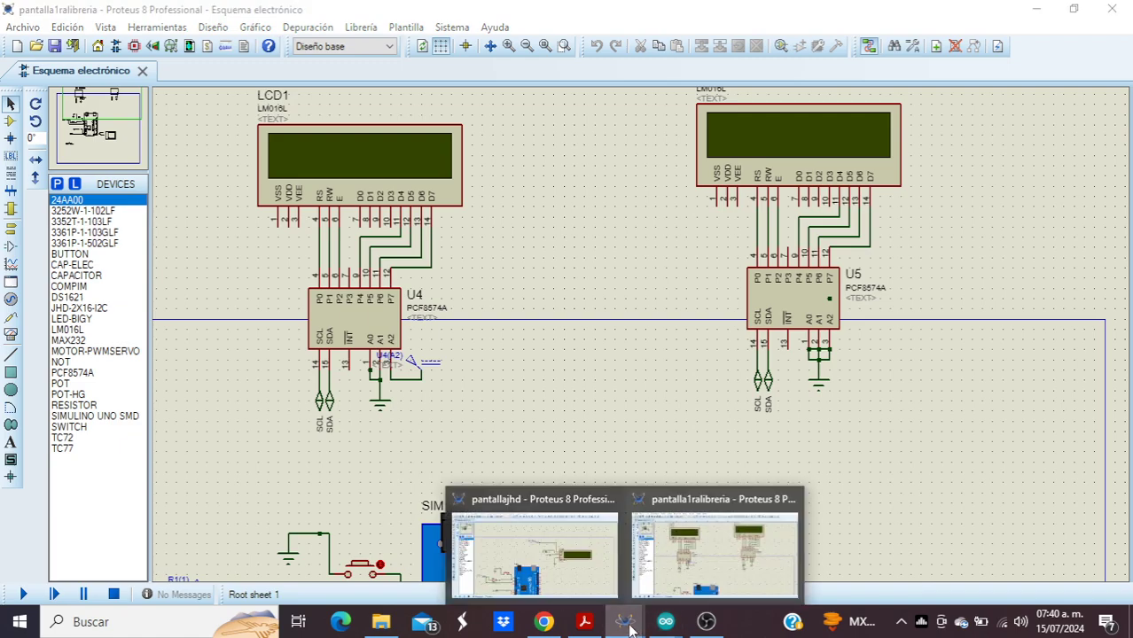
{"action": "left_click", "coordinate": [583, 575]}
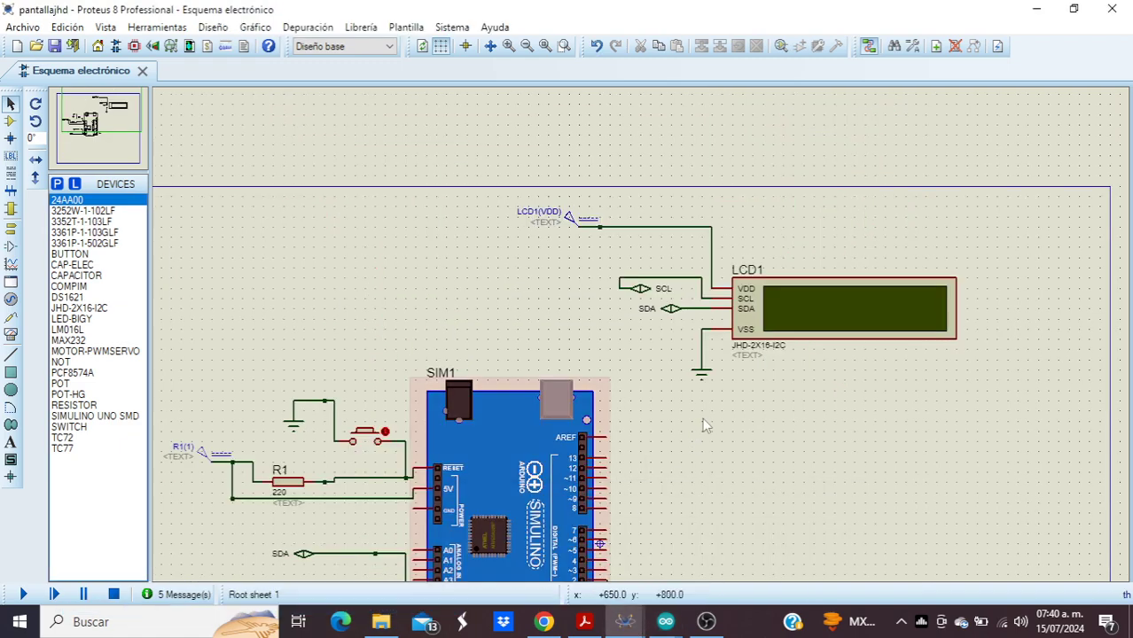
{"action": "left_click", "coordinate": [584, 621]}
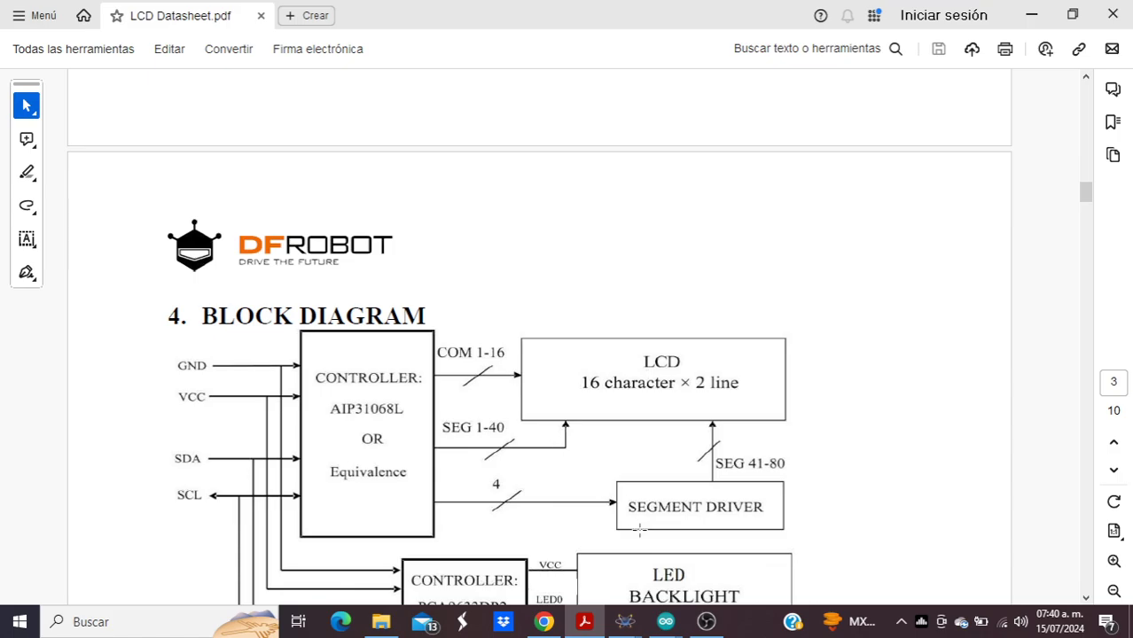
Step: Bring up the HelloWorld DFRobot_LCD sketch in Arduino IDE 1.8.13
{"action": "mouse_move", "coordinate": [666, 627]}
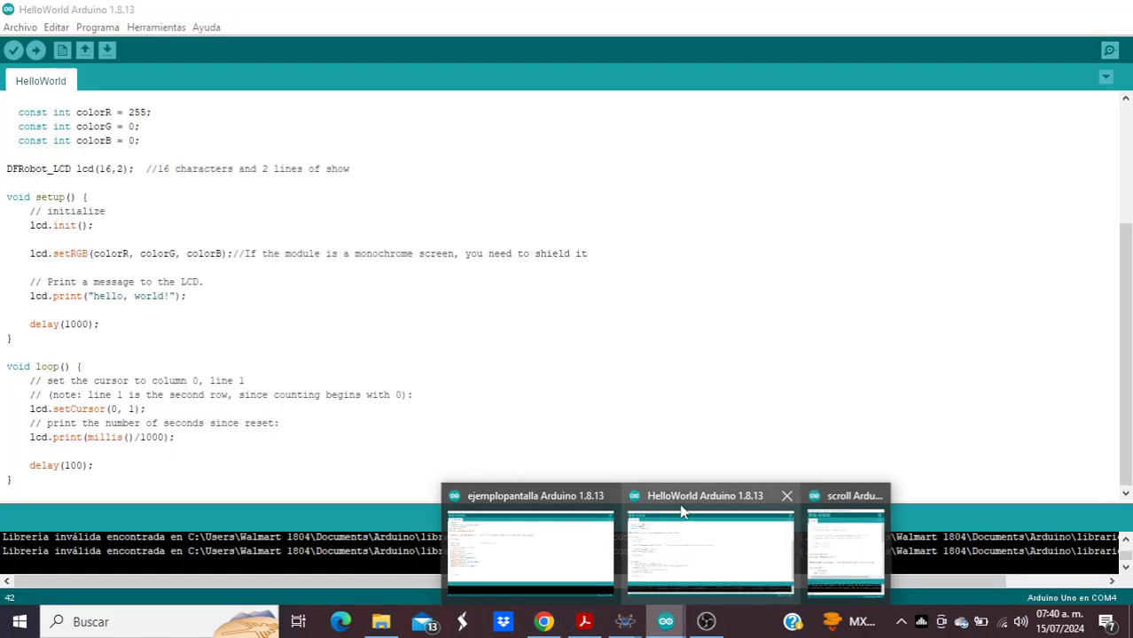
{"action": "left_click", "coordinate": [684, 515]}
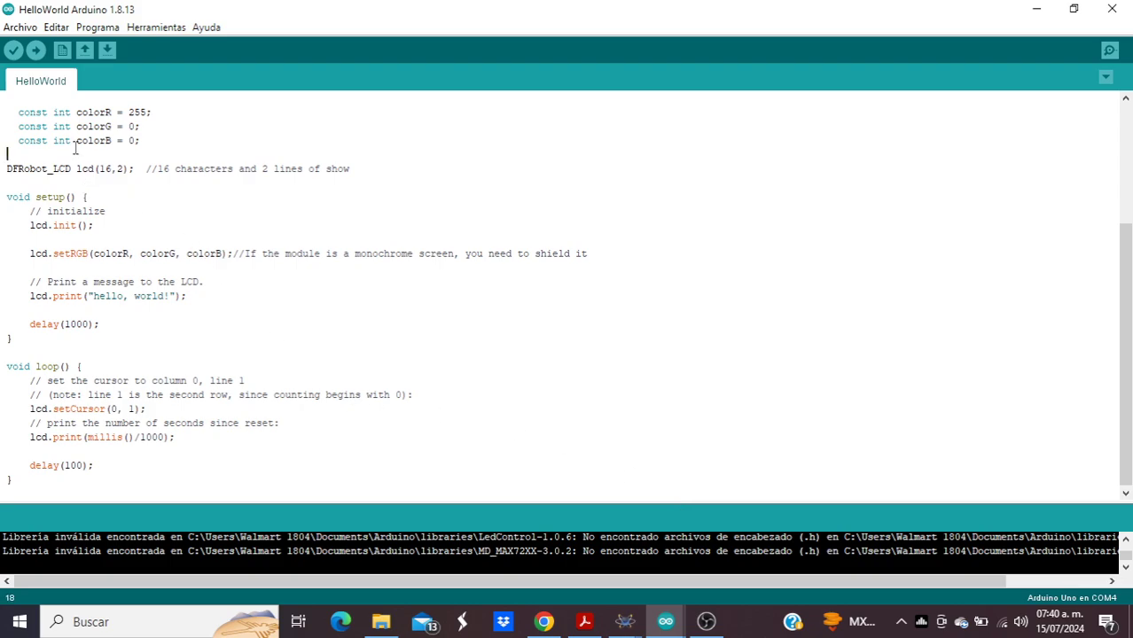
Step: Read HelloWorld from the header comment and DFRobot_LCD.h include down to the millis() loop
{"action": "key", "text": "Up"}
{"action": "key", "text": "Up"}
{"action": "key", "text": "Up"}
{"action": "key", "text": "Up"}
{"action": "key", "text": "Up"}
{"action": "key", "text": "Up"}
{"action": "key", "text": "Up"}
{"action": "key", "text": "Up"}
{"action": "key", "text": "Up"}
{"action": "key", "text": "Up"}
{"action": "key", "text": "Up"}
{"action": "key", "text": "Up"}
{"action": "key", "text": "Up"}
{"action": "key", "text": "Up"}
{"action": "key", "text": "Up"}
{"action": "key", "text": "Up"}
{"action": "key", "text": "Up"}
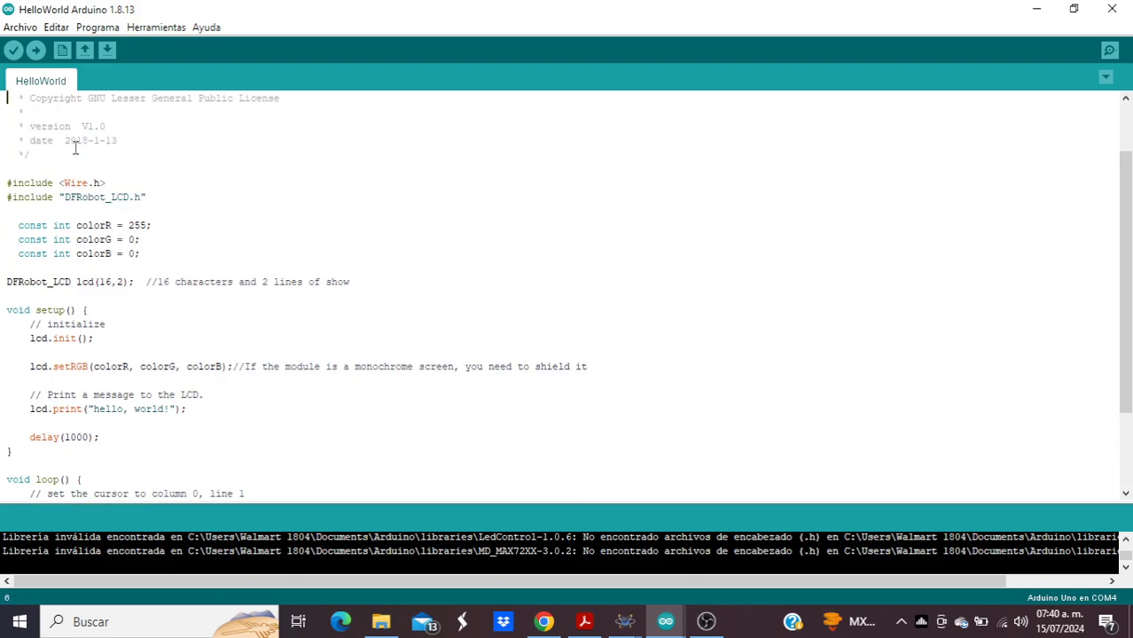
{"action": "key", "text": "Down"}
{"action": "key", "text": "Down"}
{"action": "key", "text": "Down"}
{"action": "key", "text": "Down"}
{"action": "key", "text": "Down"}
{"action": "key", "text": "Down"}
{"action": "key", "text": "Down"}
{"action": "key", "text": "Down"}
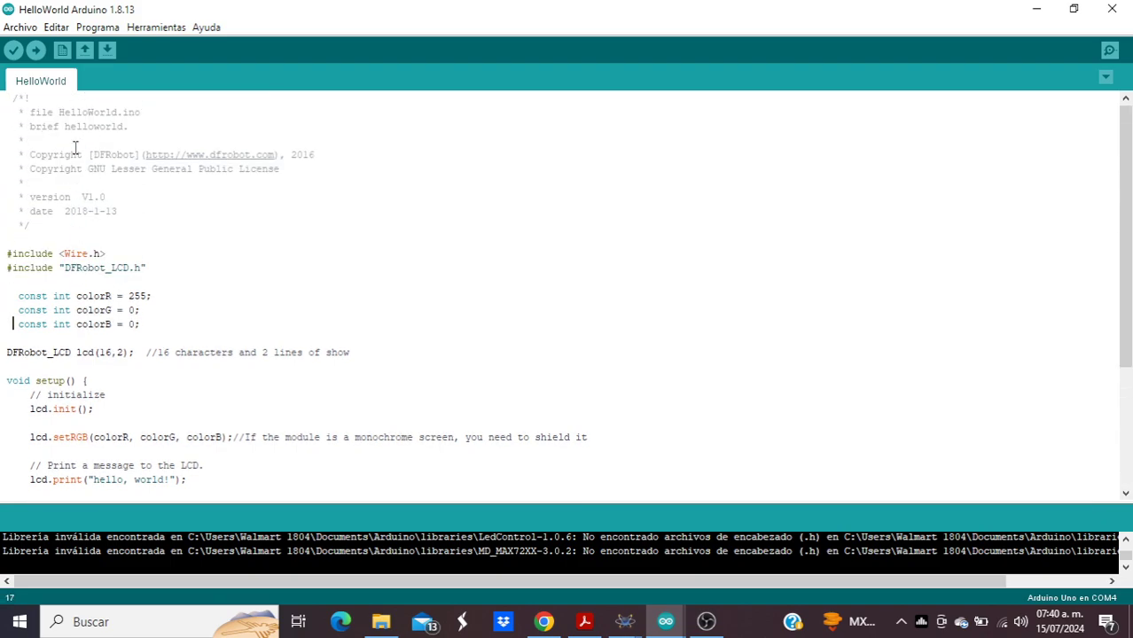
{"action": "key", "text": "Right"}
{"action": "key", "text": "Right"}
{"action": "key", "text": "Right"}
{"action": "key", "text": "Right"}
{"action": "key", "text": "Right"}
{"action": "key", "text": "Right"}
{"action": "key", "text": "Right"}
{"action": "key", "text": "Right"}
{"action": "key", "text": "Right"}
{"action": "key", "text": "Right"}
{"action": "key", "text": "Right"}
{"action": "key", "text": "Right"}
{"action": "key", "text": "Right"}
{"action": "key", "text": "Right"}
{"action": "key", "text": "Right"}
{"action": "key", "text": "Right"}
{"action": "key", "text": "Right"}
{"action": "key", "text": "Right"}
{"action": "key", "text": "Right"}
{"action": "key", "text": "Left"}
{"action": "key", "text": "Left"}
{"action": "key", "text": "Left"}
{"action": "key", "text": "Left"}
{"action": "key", "text": "Left"}
{"action": "key", "text": "Left"}
{"action": "key", "text": "Down"}
{"action": "key", "text": "Down"}
{"action": "key", "text": "Down"}
{"action": "key", "text": "Down"}
{"action": "key", "text": "Down"}
{"action": "key", "text": "Down"}
{"action": "key", "text": "Down"}
{"action": "key", "text": "Down"}
{"action": "key", "text": "Down"}
{"action": "key", "text": "Down"}
{"action": "key", "text": "Down"}
{"action": "key", "text": "Down"}
{"action": "key", "text": "Down"}
{"action": "key", "text": "Down"}
{"action": "key", "text": "Down"}
{"action": "key", "text": "Down"}
{"action": "key", "text": "Down"}
{"action": "key", "text": "Down"}
{"action": "key", "text": "Down"}
{"action": "key", "text": "Down"}
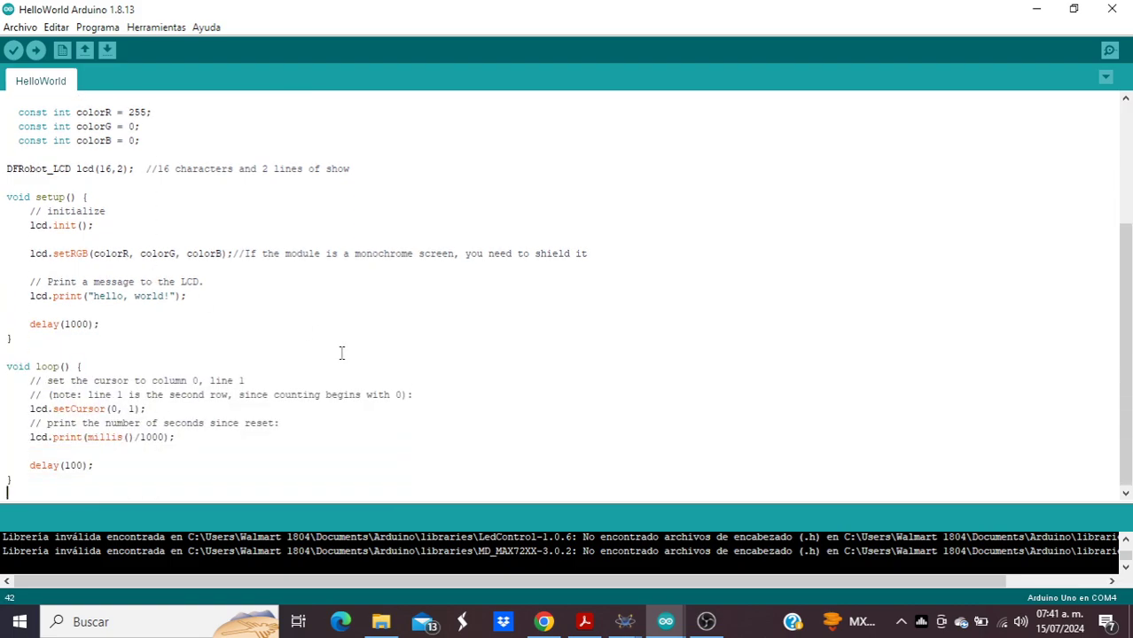
{"action": "mouse_move", "coordinate": [624, 623]}
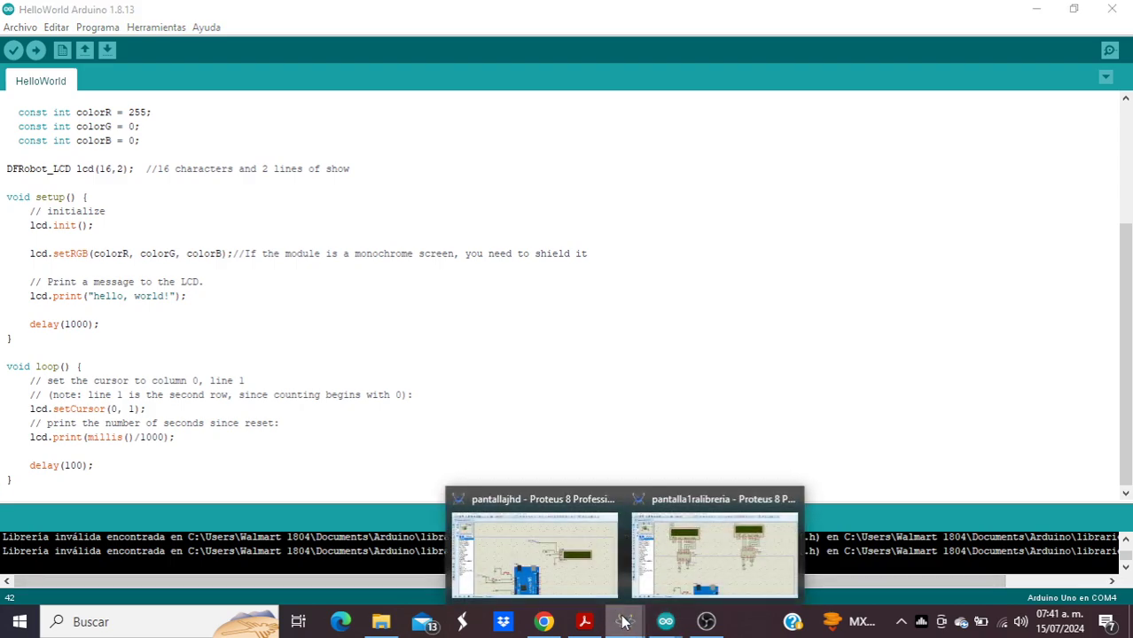
Step: Set SIM1's Program File to panlallajhd.ino.standard.hex from the panlallajhd folder
{"action": "left_click", "coordinate": [590, 560]}
{"action": "double_click", "coordinate": [523, 499]}
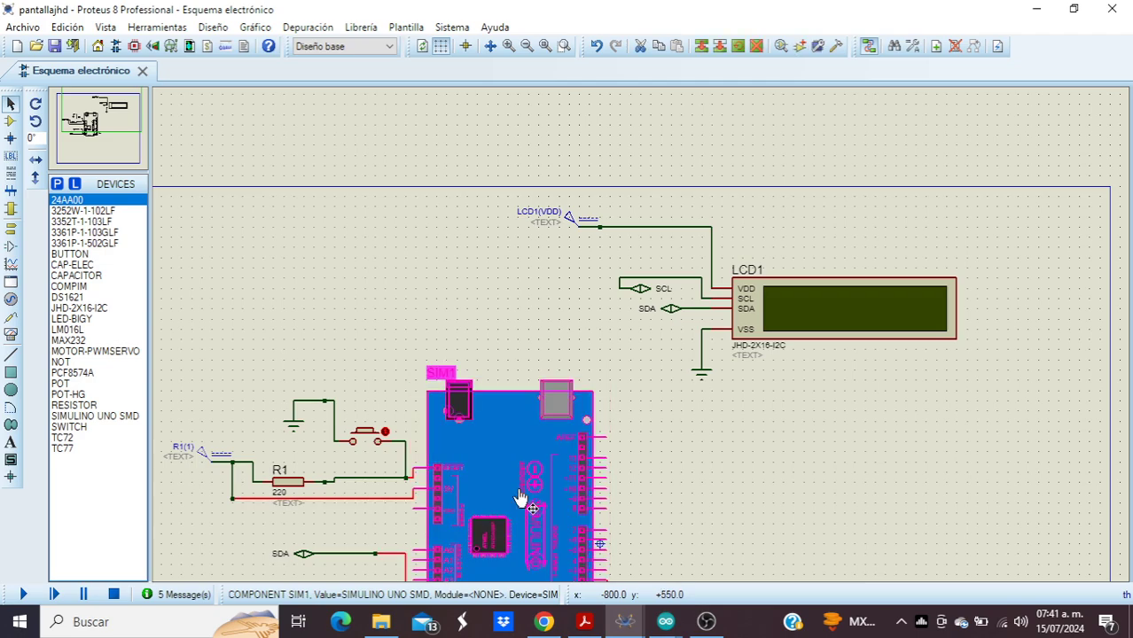
{"action": "left_click", "coordinate": [628, 160]}
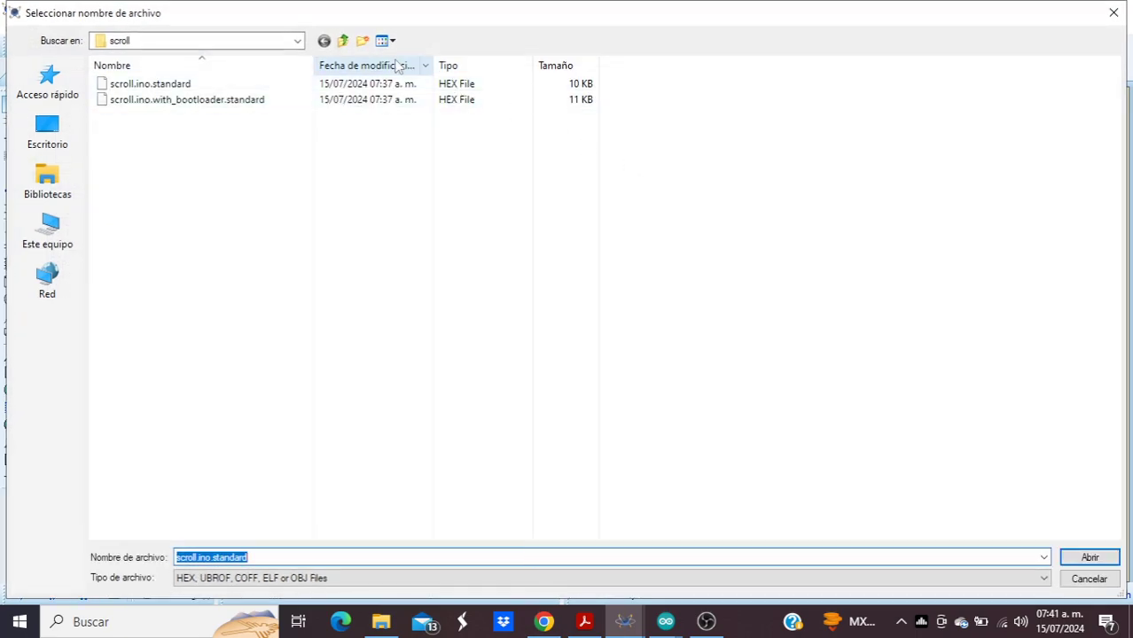
{"action": "left_click", "coordinate": [343, 42]}
{"action": "left_click", "coordinate": [343, 41]}
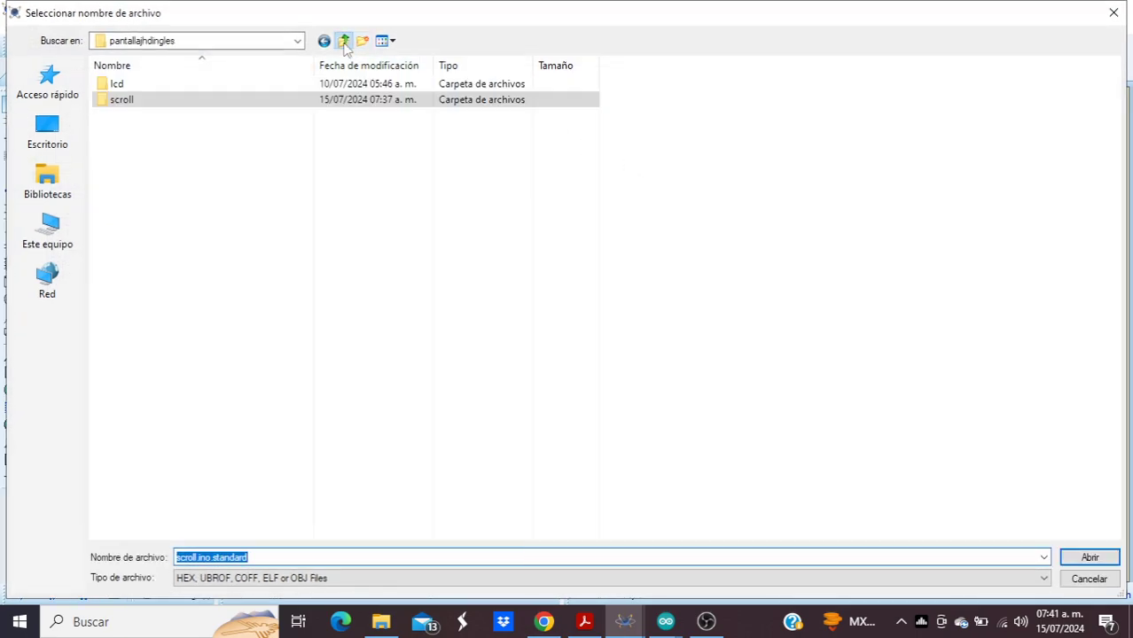
{"action": "double_click", "coordinate": [255, 100]}
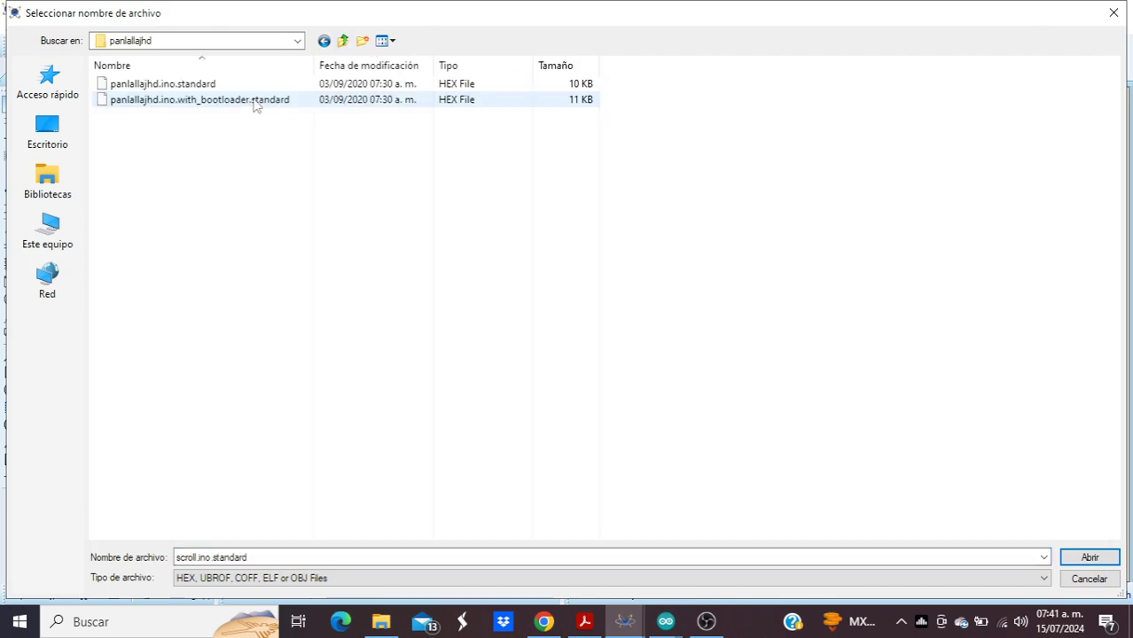
{"action": "double_click", "coordinate": [248, 84]}
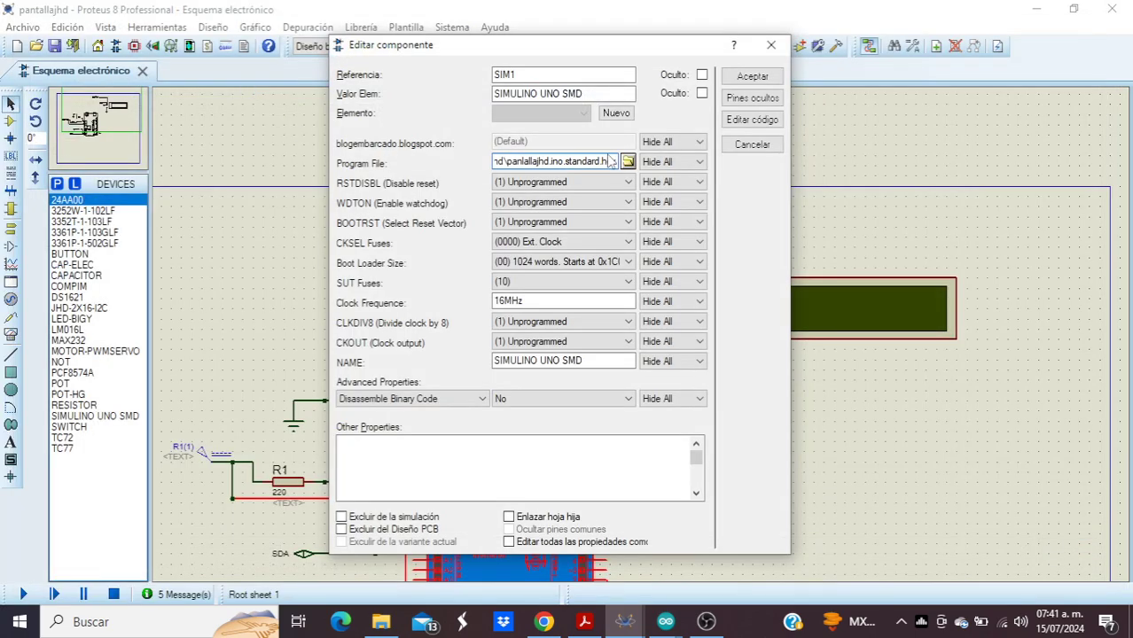
{"action": "left_click", "coordinate": [741, 79]}
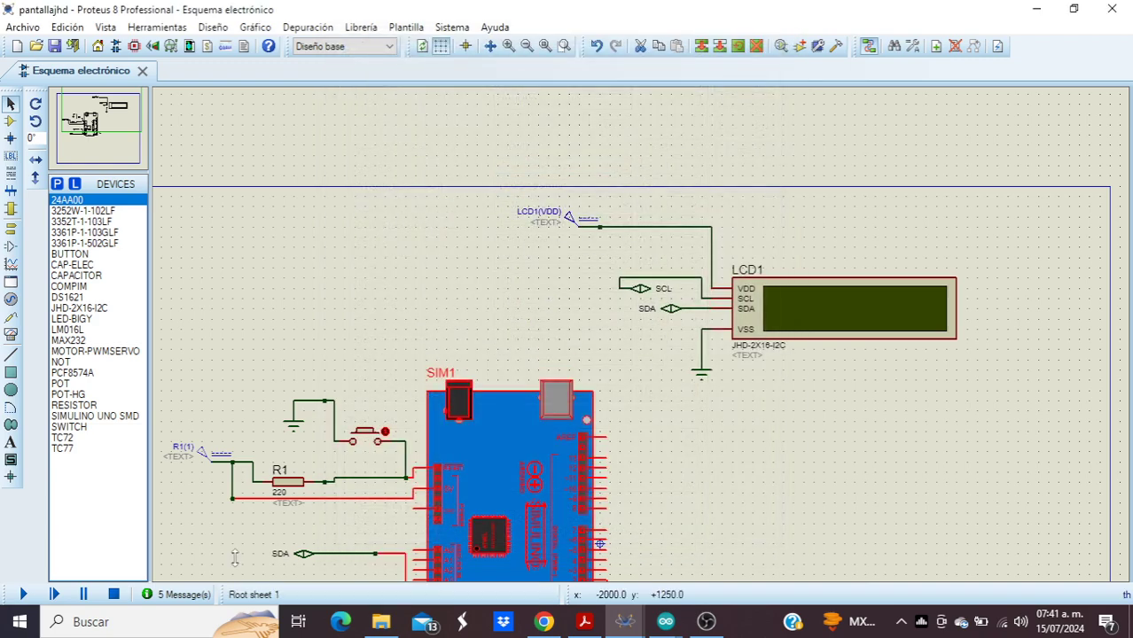
Step: Simulate until LCD1 shows 'hello, world!' with a seconds count, then stop
{"action": "left_click", "coordinate": [22, 595]}
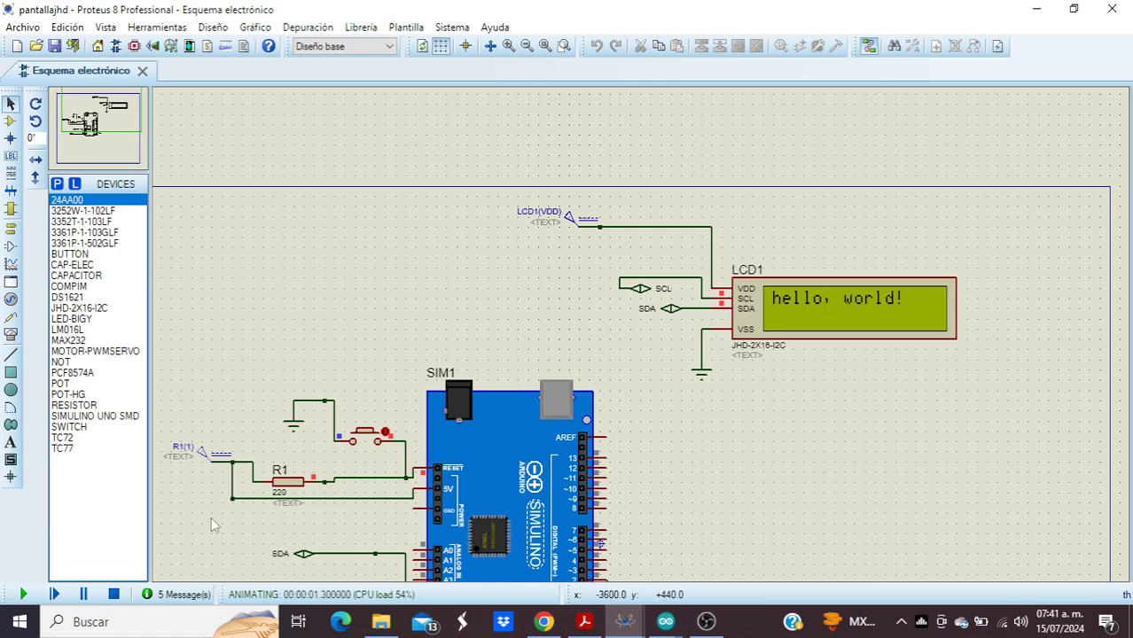
{"action": "left_click", "coordinate": [114, 596]}
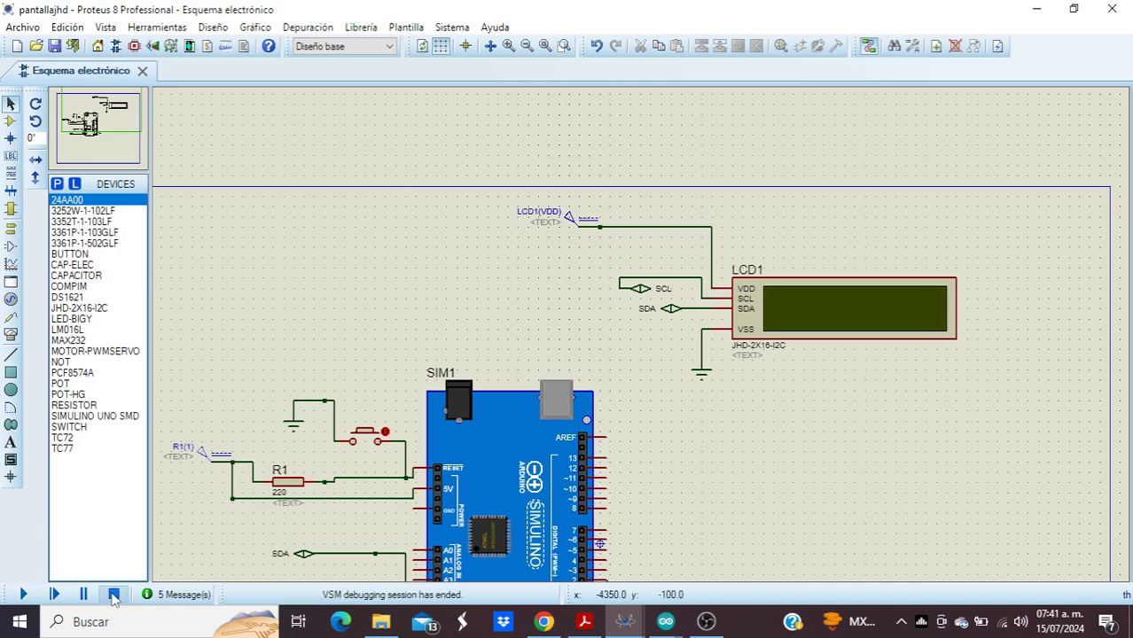
{"action": "left_click", "coordinate": [667, 624]}
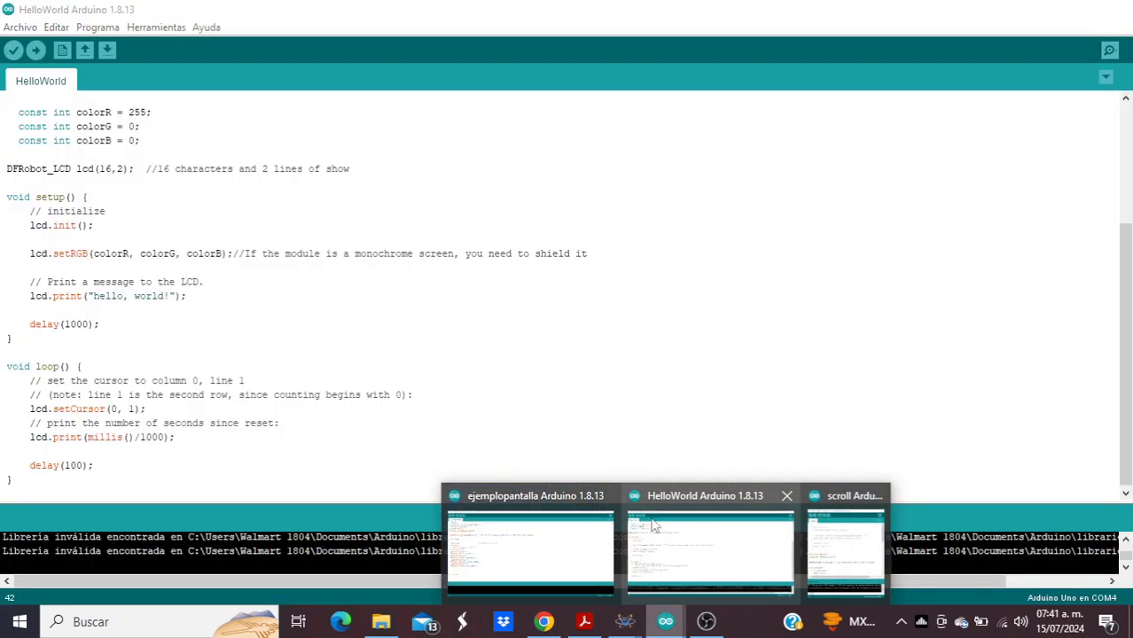
Step: In the HelloWorld window, browse the Archivo menu, then jump to the sketch top
{"action": "left_click", "coordinate": [653, 496]}
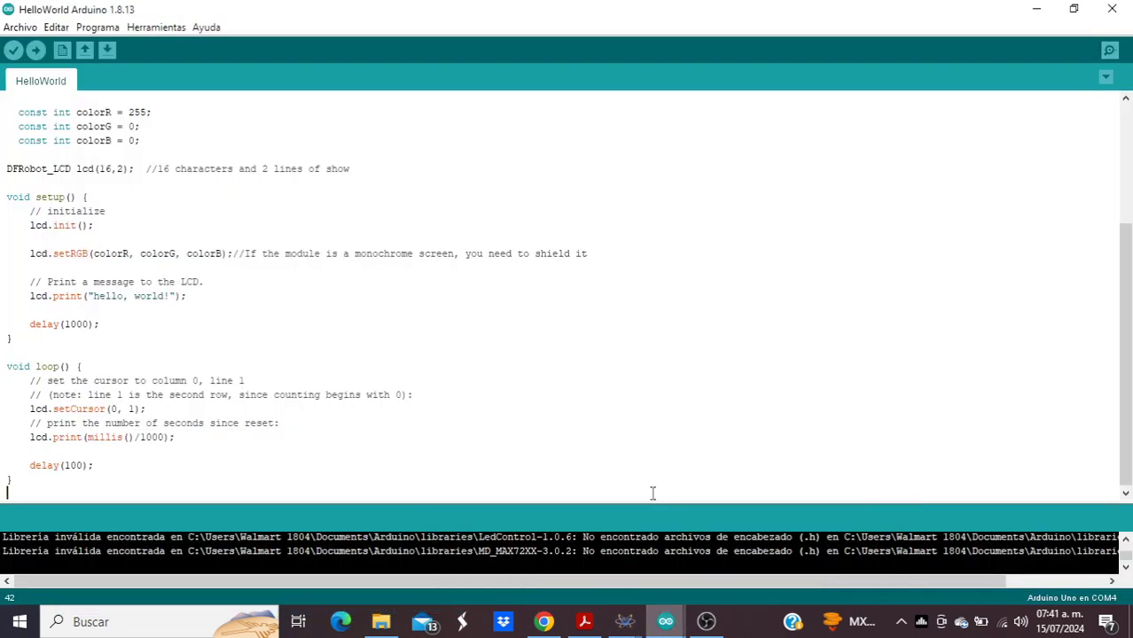
{"action": "left_click", "coordinate": [20, 29]}
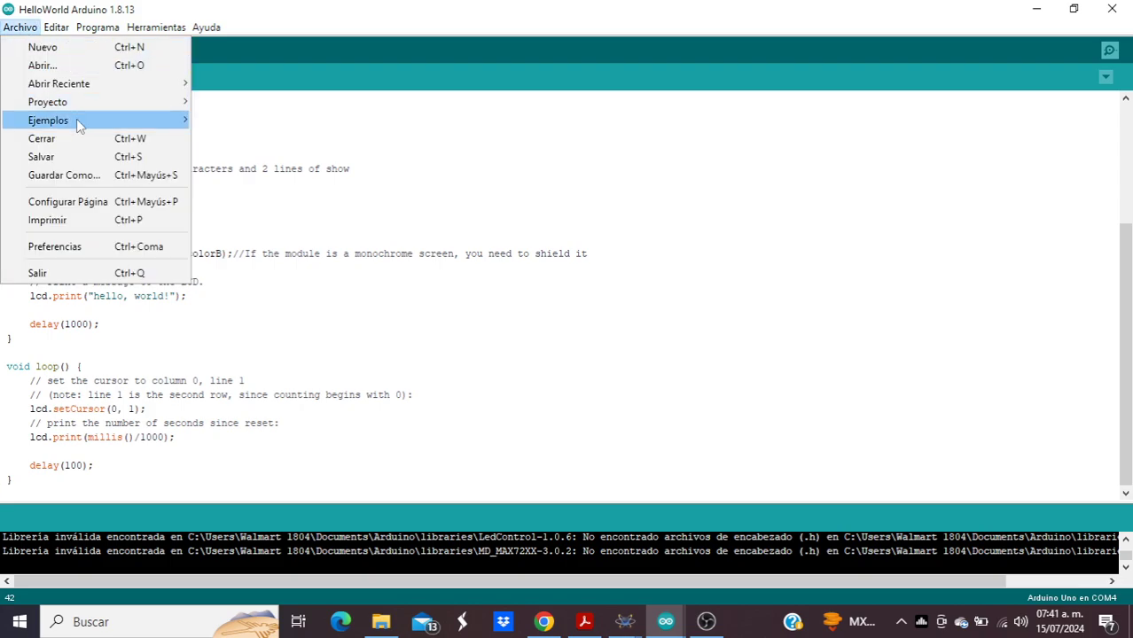
{"action": "mouse_move", "coordinate": [78, 121]}
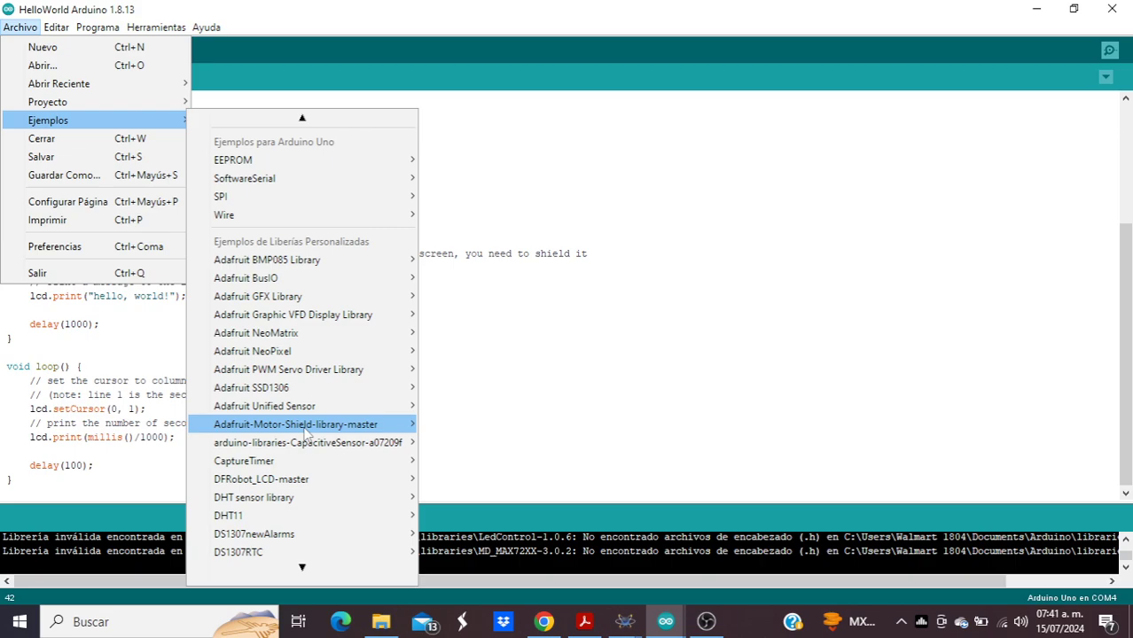
{"action": "mouse_move", "coordinate": [325, 488]}
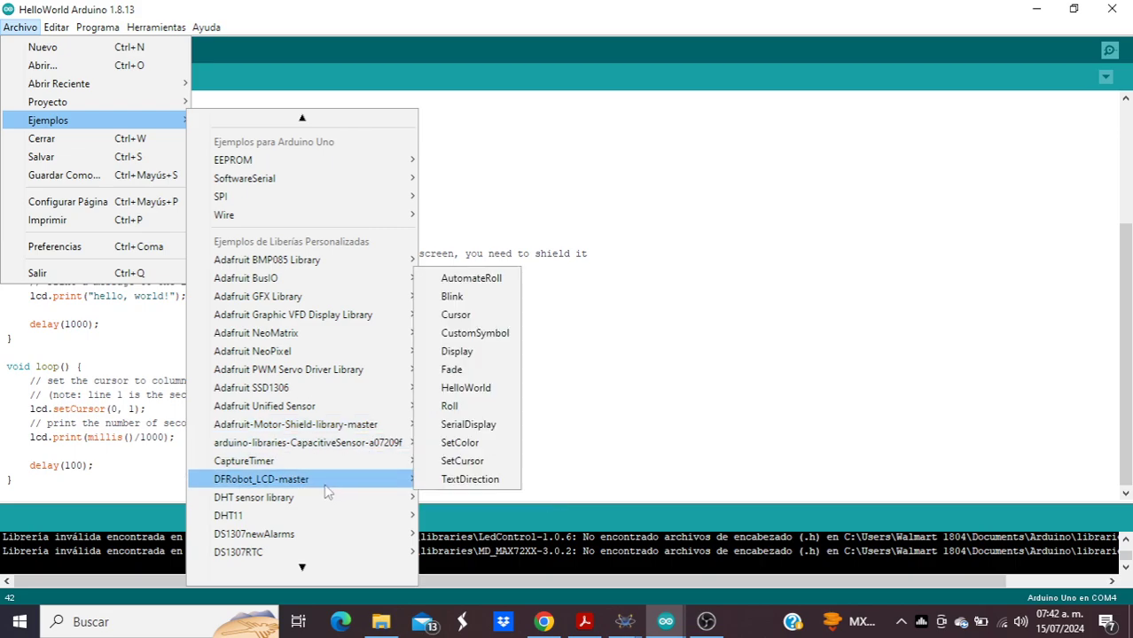
{"action": "left_click", "coordinate": [454, 187]}
{"action": "left_click", "coordinate": [175, 116]}
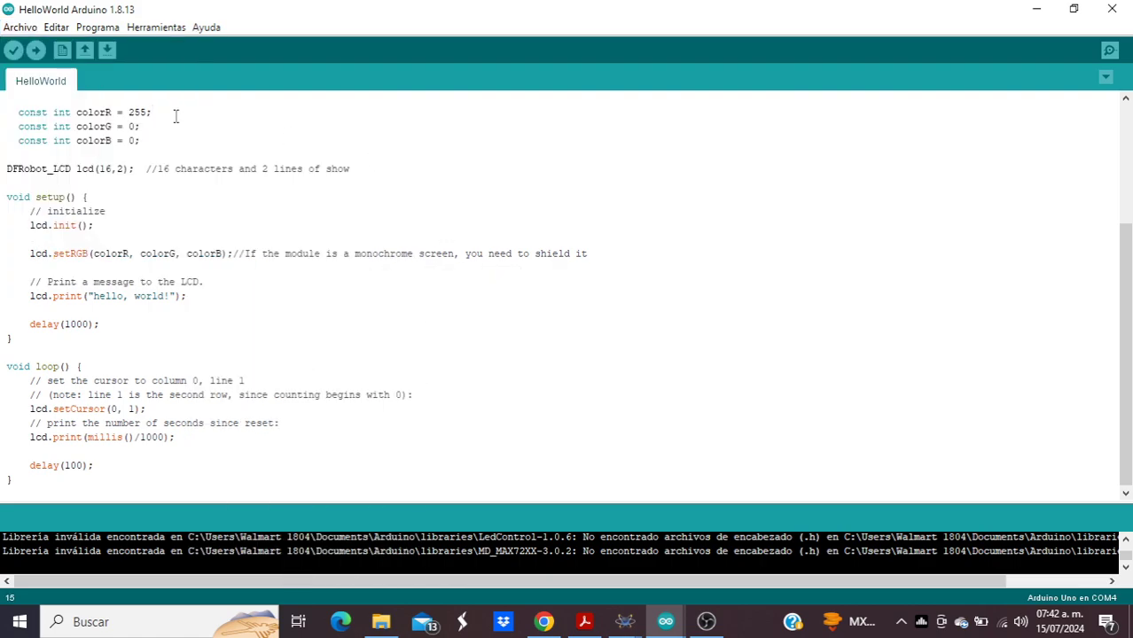
{"action": "key", "text": "Up"}
{"action": "key", "text": "Up"}
{"action": "key", "text": "Up"}
{"action": "key", "text": "Up"}
{"action": "key", "text": "Up"}
{"action": "key", "text": "Up"}
{"action": "key", "text": "Up"}
{"action": "key", "text": "Up"}
{"action": "key", "text": "Up"}
{"action": "key", "text": "Up"}
{"action": "key", "text": "Up"}
{"action": "key", "text": "Up"}
{"action": "key", "text": "Up"}
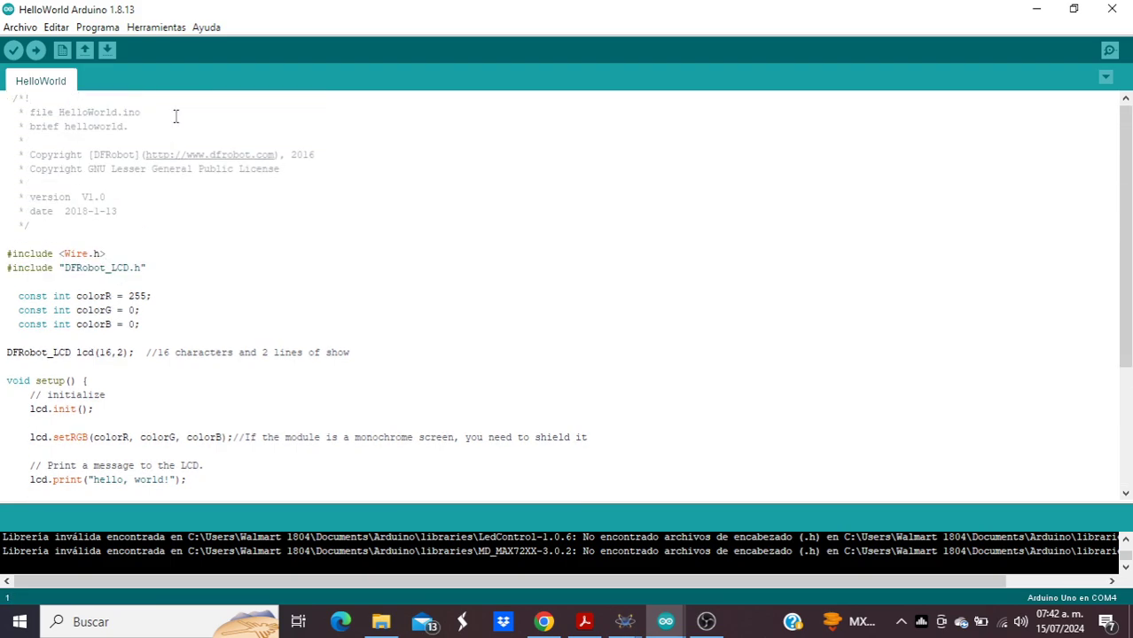
Step: Open the Roll example from Archivo > Ejemplos > DFRobot_LCD-master
{"action": "left_click", "coordinate": [19, 27]}
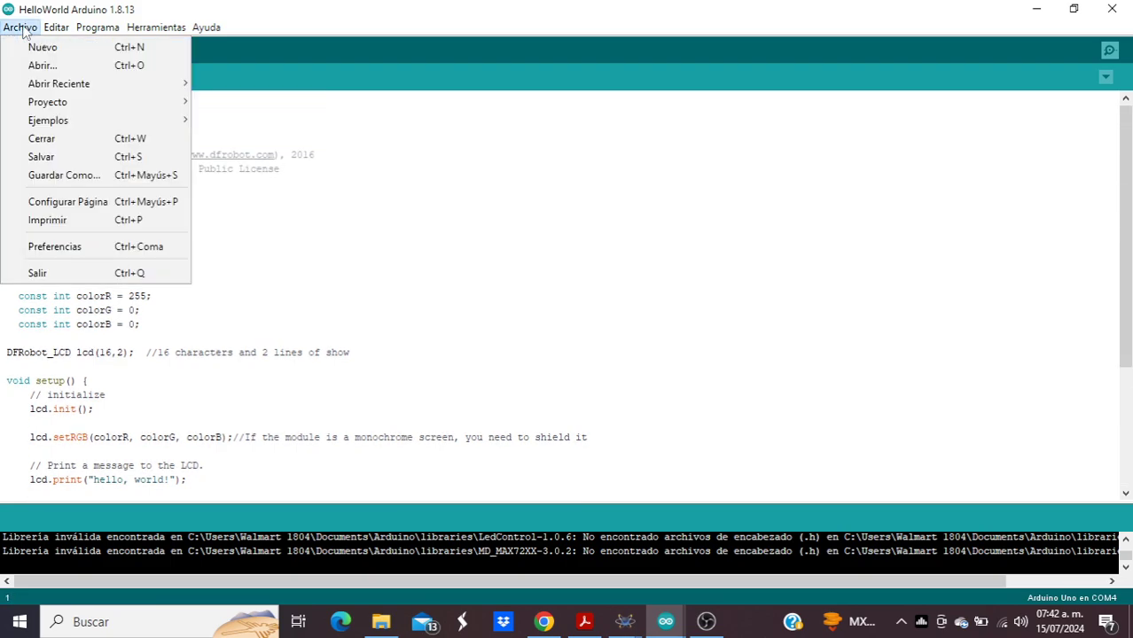
{"action": "mouse_move", "coordinate": [312, 166]}
{"action": "mouse_move", "coordinate": [301, 484]}
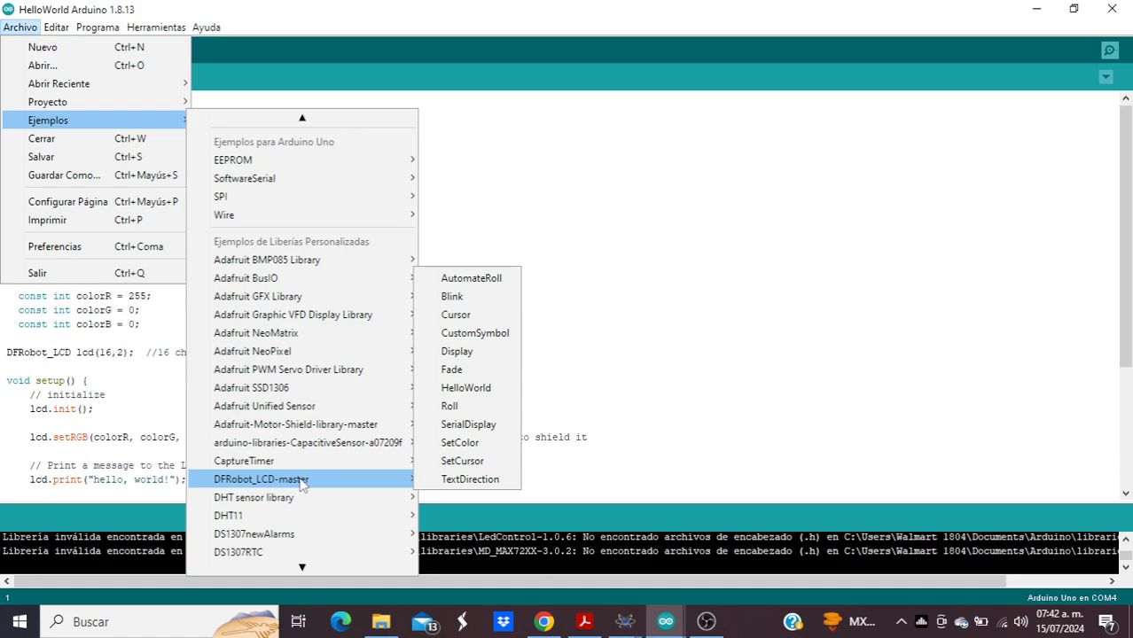
{"action": "left_click", "coordinate": [450, 406]}
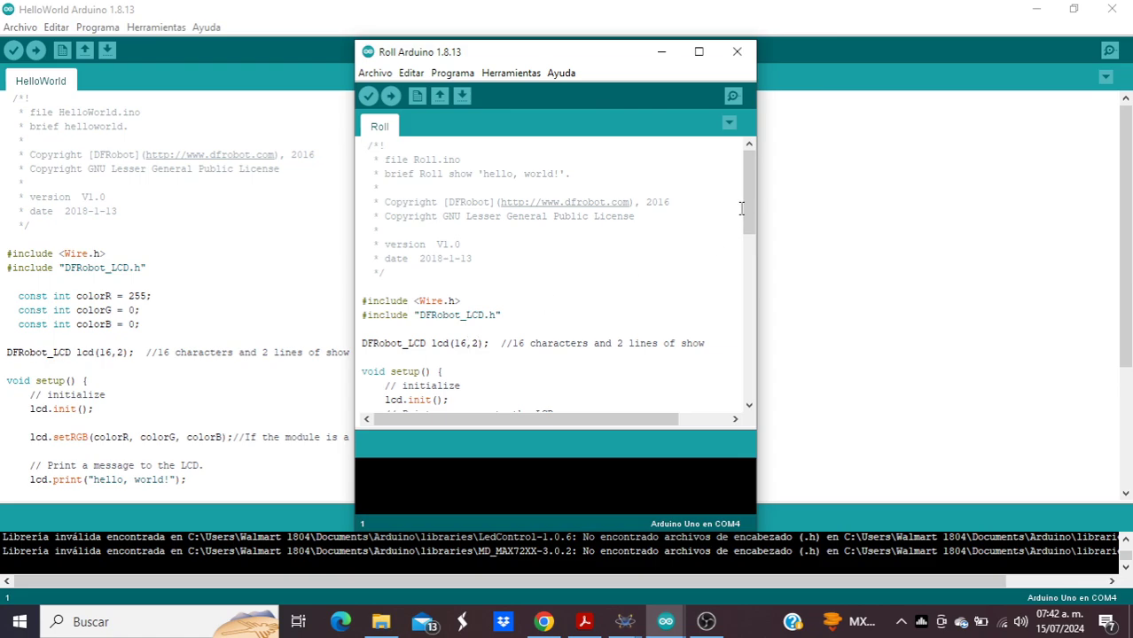
Step: Try Programa > Exportar Binarios compilados on Roll (cancelled, unsaved), then close Roll
{"action": "mouse_move", "coordinate": [745, 196]}
{"action": "left_mouse_down"}
{"action": "mouse_move", "coordinate": [745, 293]}
{"action": "mouse_move", "coordinate": [745, 177]}
{"action": "left_mouse_up"}
{"action": "left_click", "coordinate": [467, 76]}
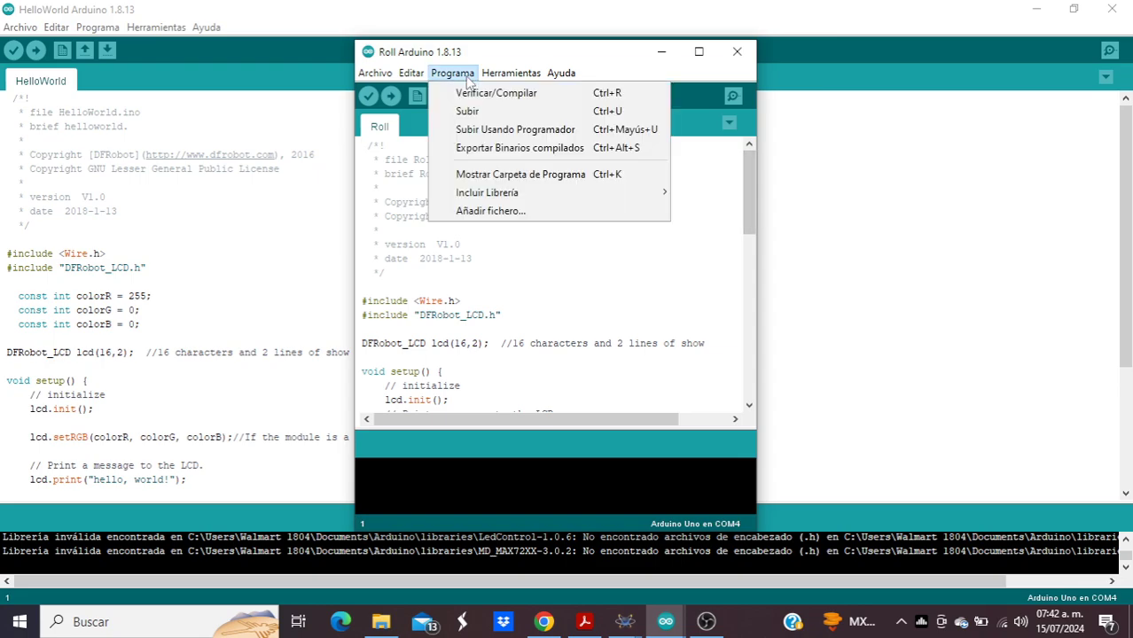
{"action": "left_click", "coordinate": [477, 151]}
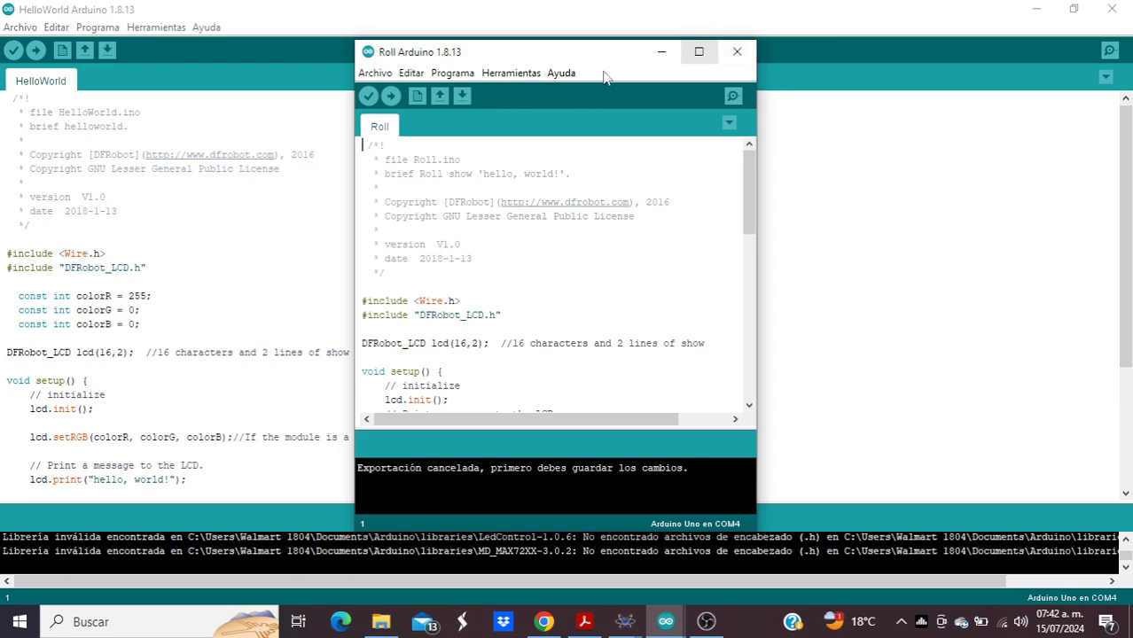
{"action": "left_click", "coordinate": [738, 53]}
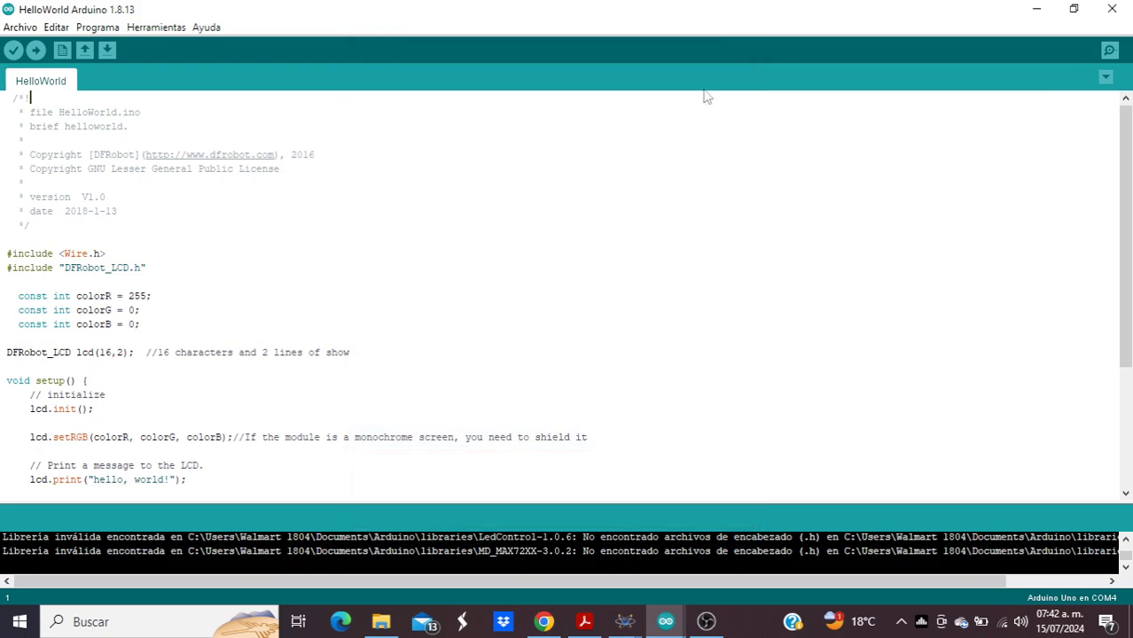
Step: Point SIM1 to scroll.ino.standard.hex in Arduino > pantallajhdingles > scroll and start simulating
{"action": "mouse_move", "coordinate": [624, 620]}
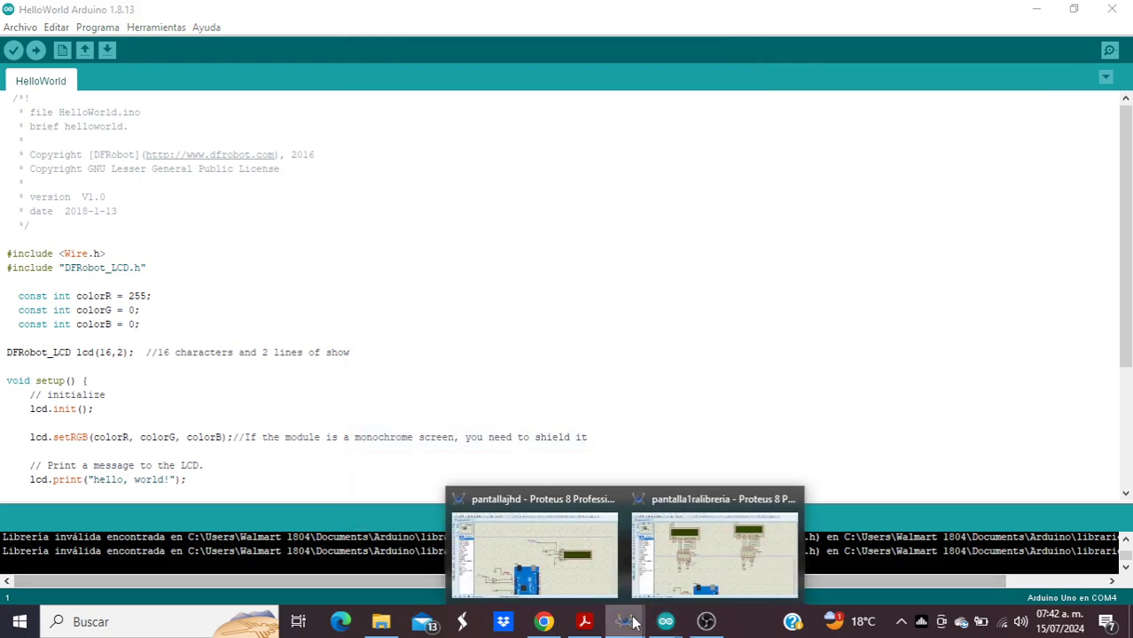
{"action": "left_click", "coordinate": [556, 504]}
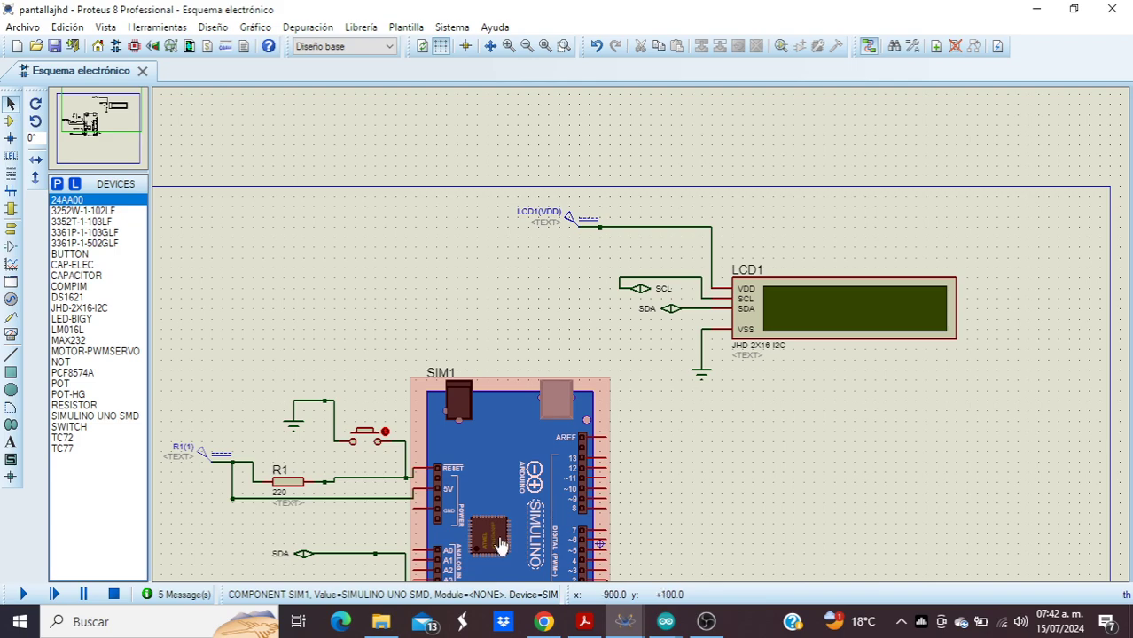
{"action": "double_click", "coordinate": [520, 501]}
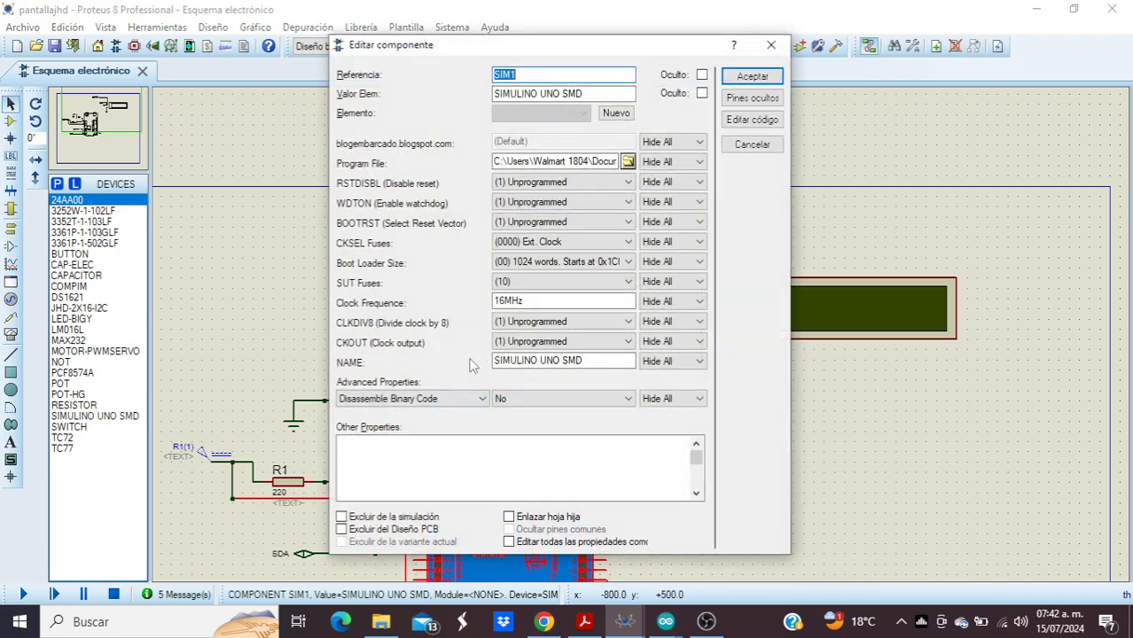
{"action": "left_click", "coordinate": [627, 164]}
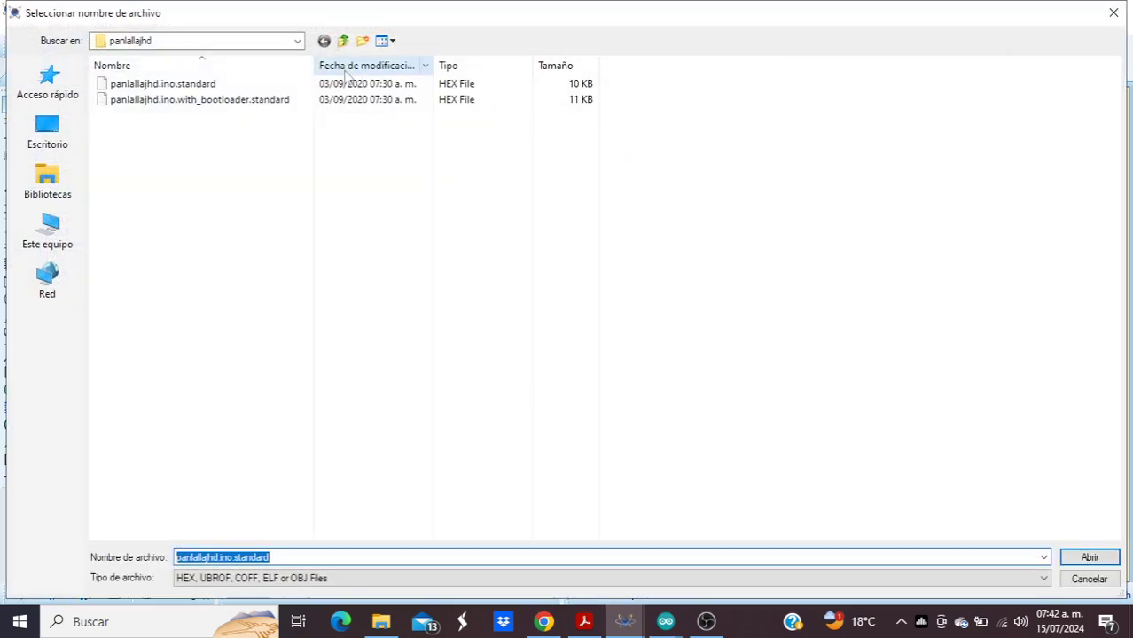
{"action": "left_click", "coordinate": [342, 40]}
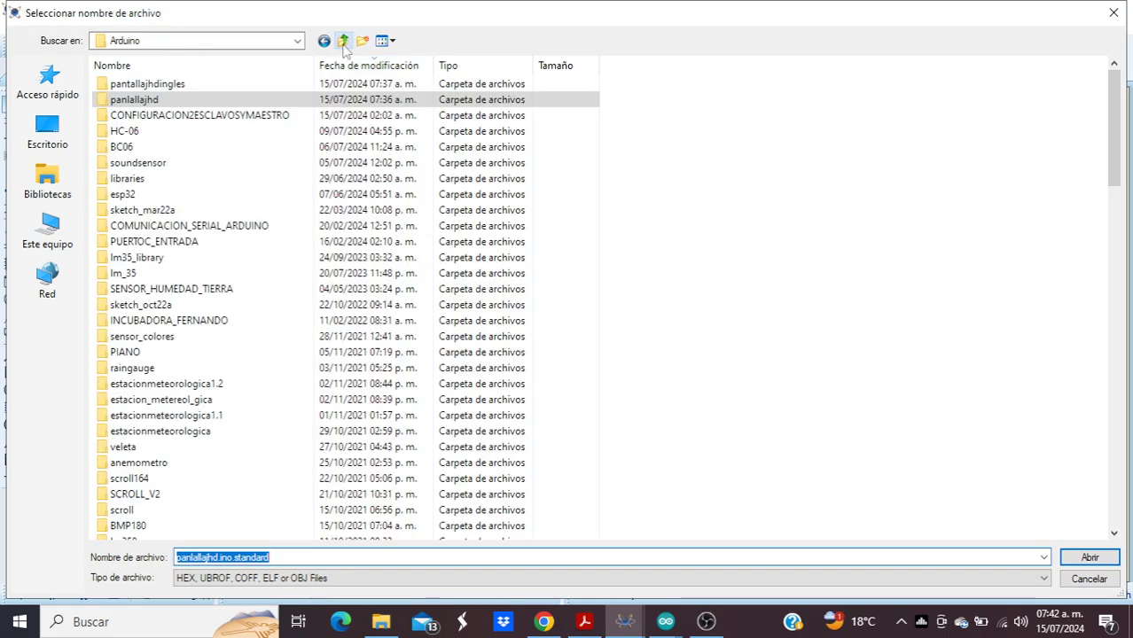
{"action": "double_click", "coordinate": [270, 86]}
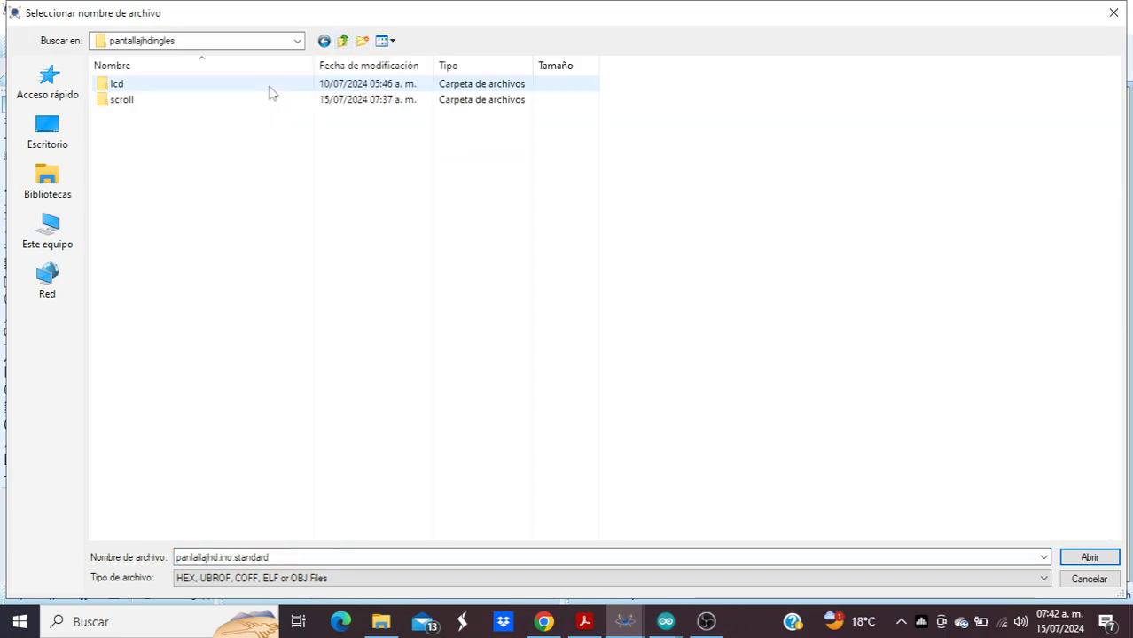
{"action": "double_click", "coordinate": [224, 105]}
{"action": "double_click", "coordinate": [207, 85]}
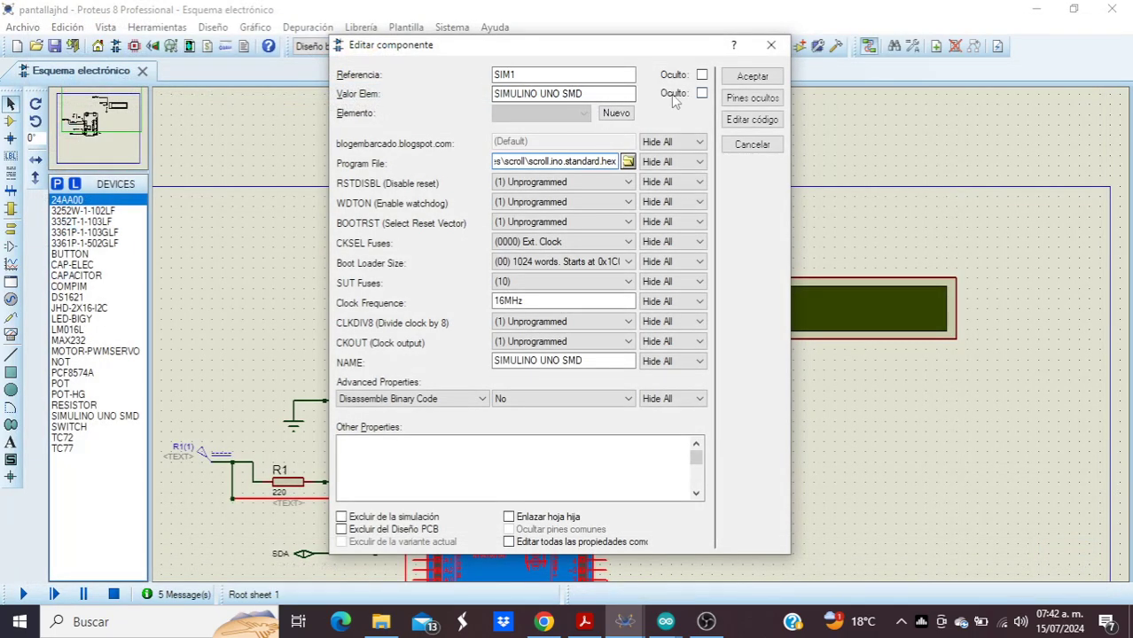
{"action": "left_click", "coordinate": [752, 77]}
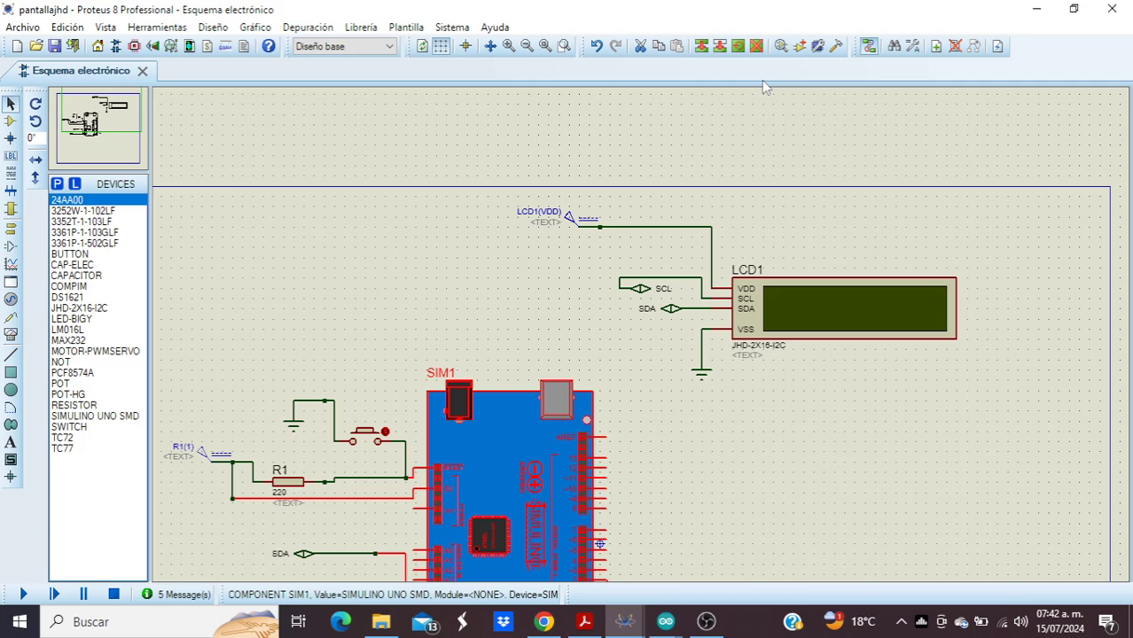
{"action": "left_click", "coordinate": [23, 594]}
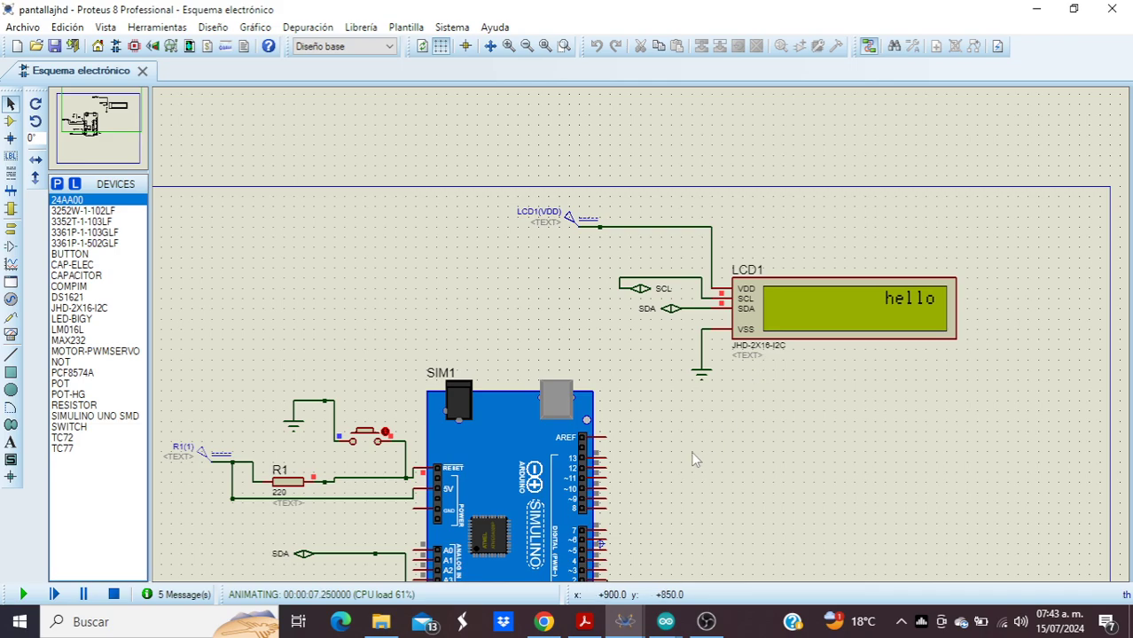
Step: Stop the scrolling 'hello, world!' simulation and return to the HelloWorld sketch
{"action": "left_click", "coordinate": [113, 593]}
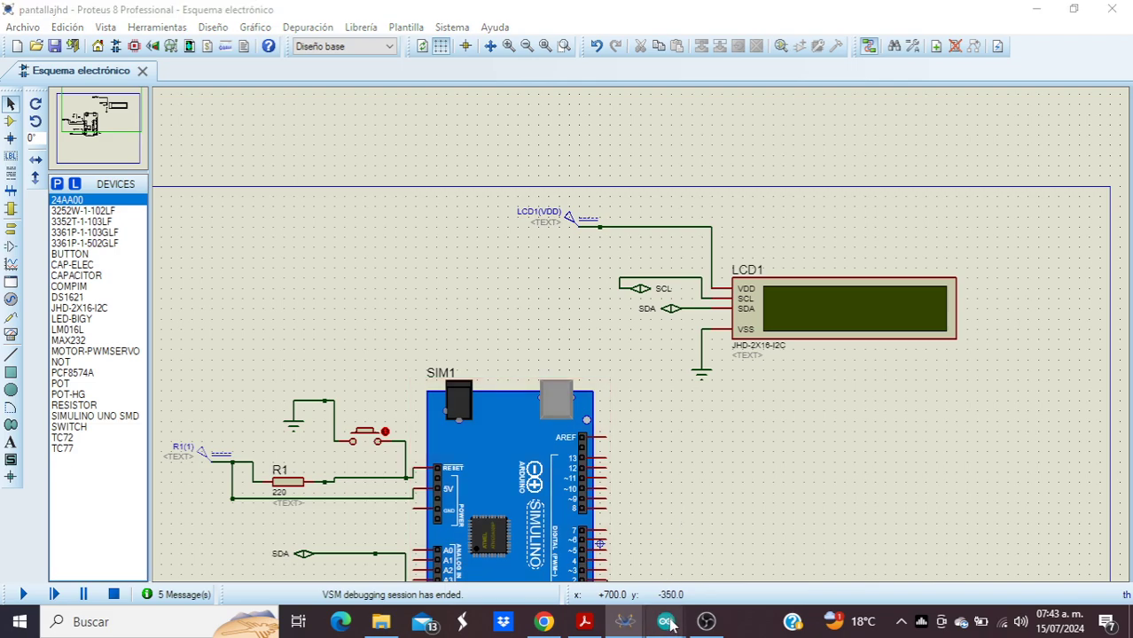
{"action": "mouse_move", "coordinate": [666, 621]}
{"action": "mouse_move", "coordinate": [694, 532]}
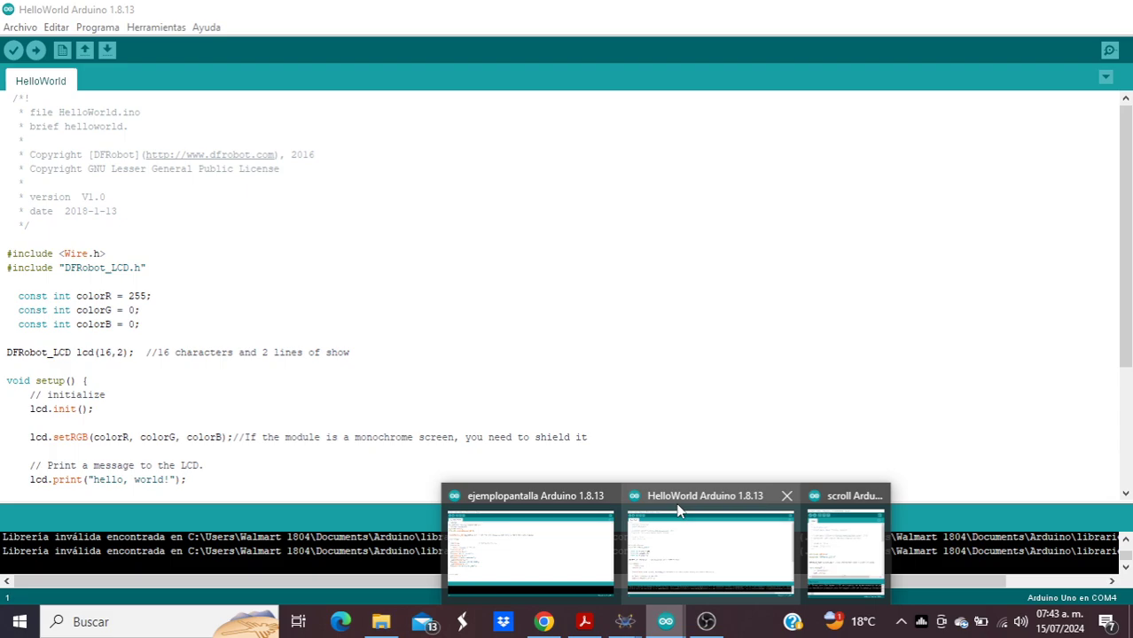
Step: Switch to the HelloWorld sketch window in Arduino IDE 1.8.13
{"action": "left_click", "coordinate": [677, 512]}
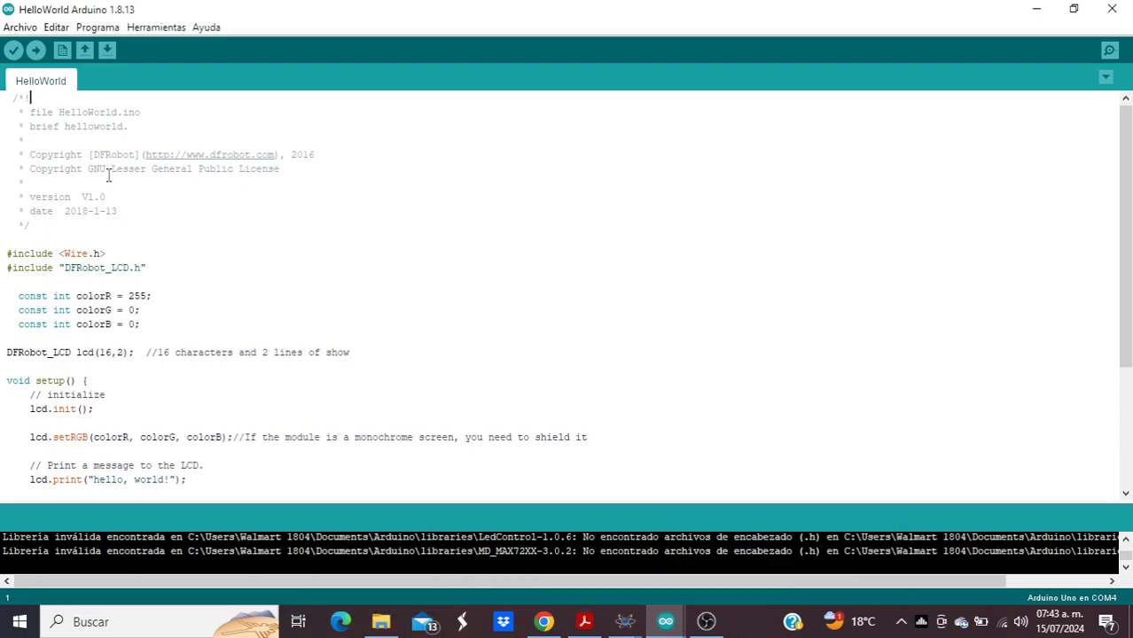